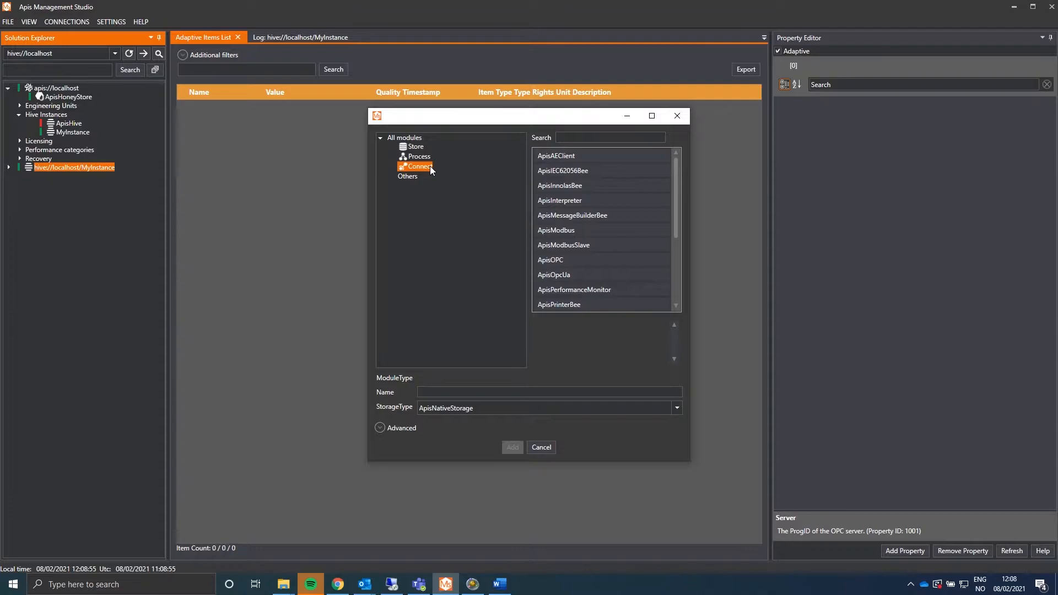
Add an ApisOPC module to MyInstance with the name Client_OPC.
left_click(566, 262)
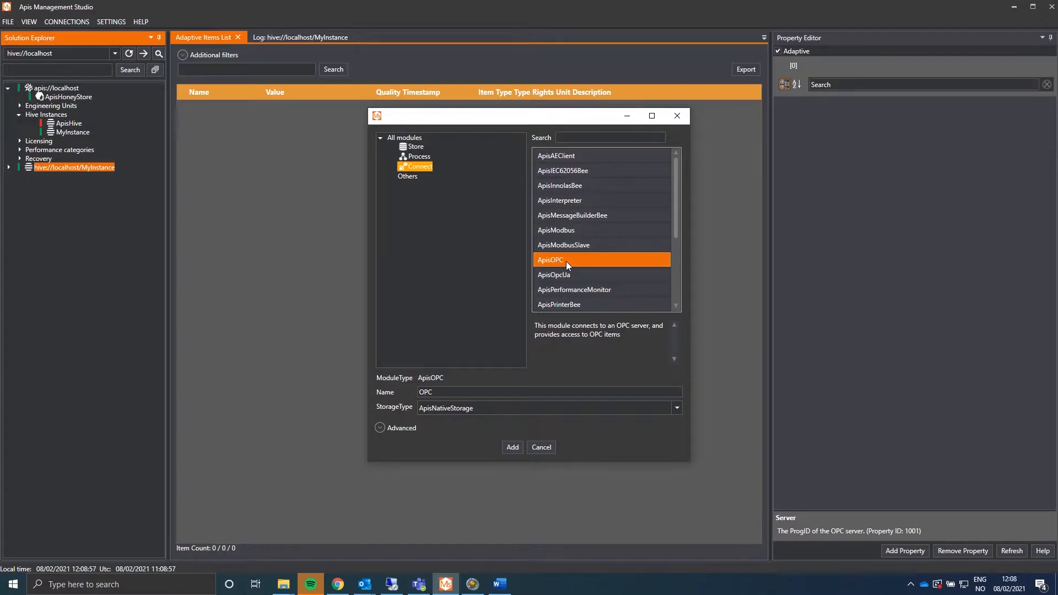
left_click(447, 394)
type("Client")
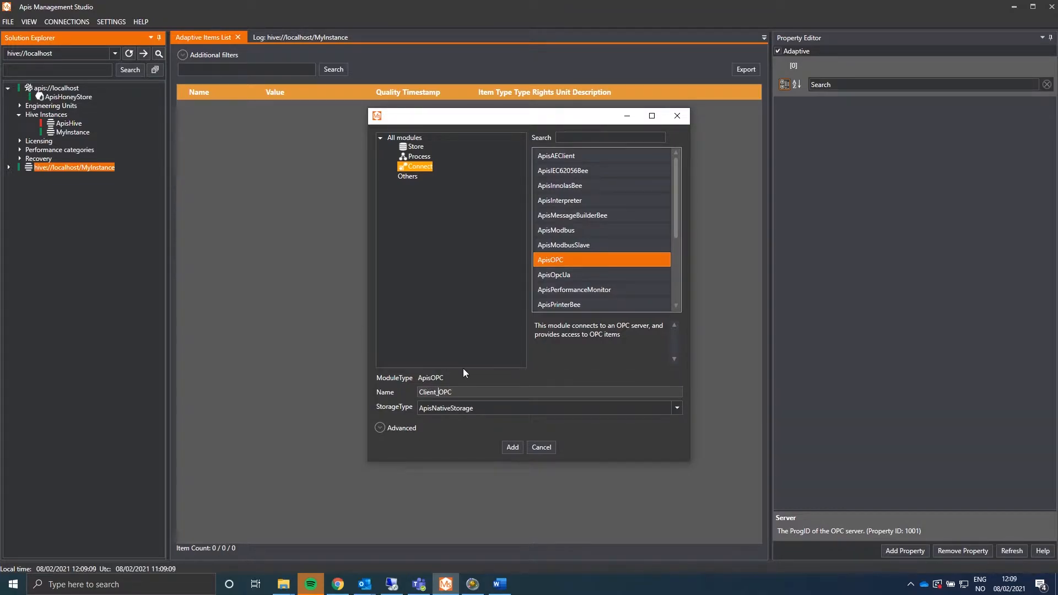
left_click(513, 446)
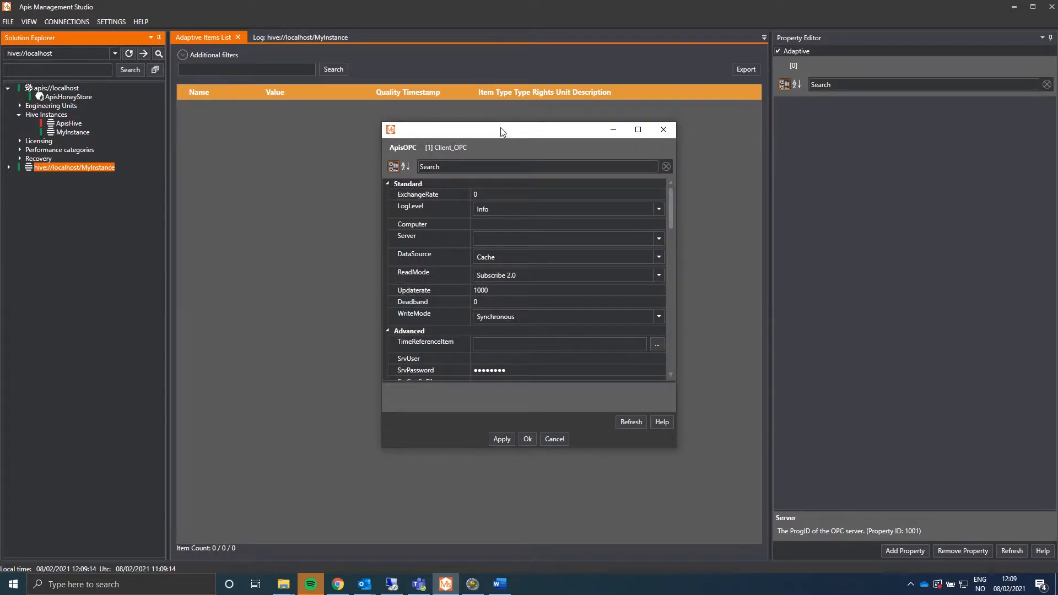
Enlarge the module properties window and enter nofrel052 as the Computer.
left_click_drag(513, 131, 409, 109)
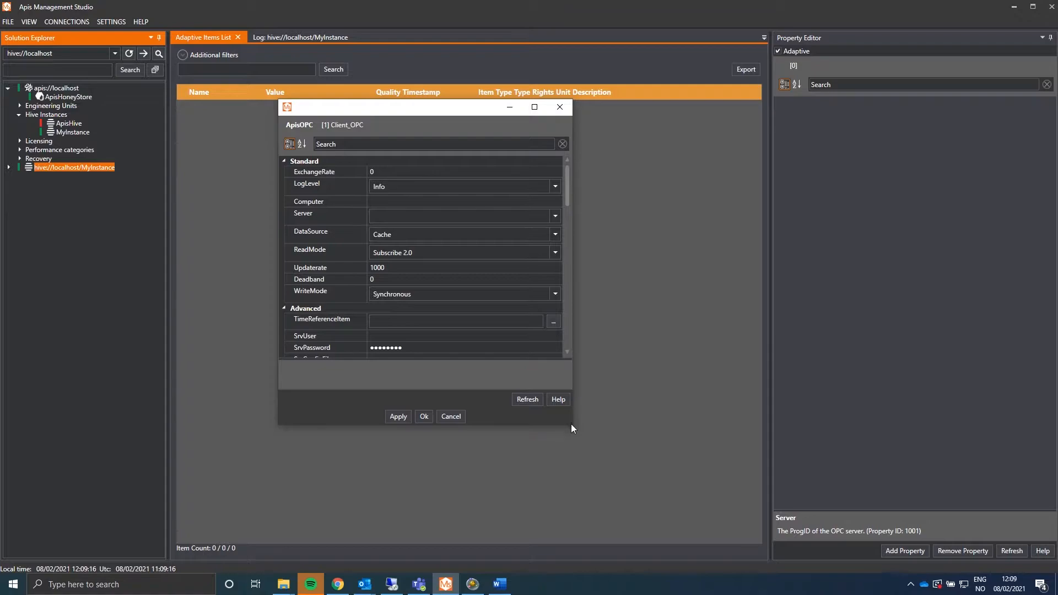
left_click_drag(571, 425, 719, 493)
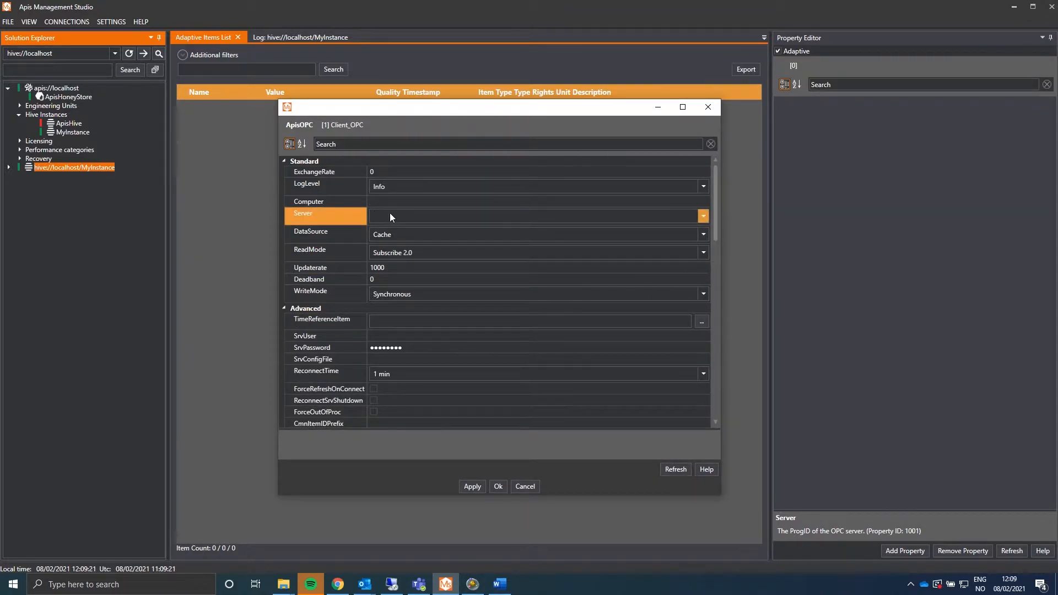
left_click(380, 201)
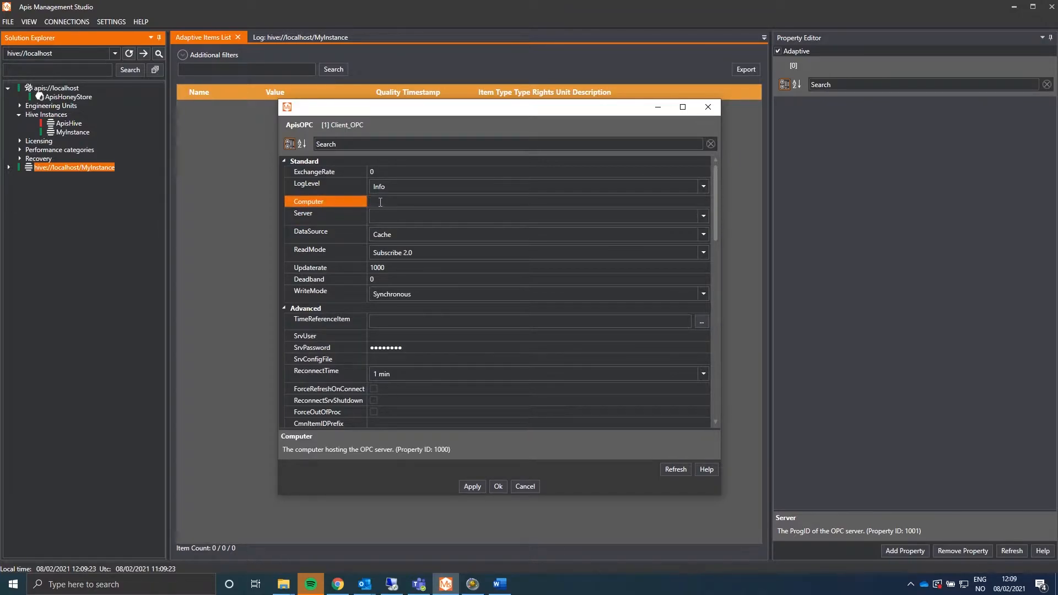
type("nofrel052")
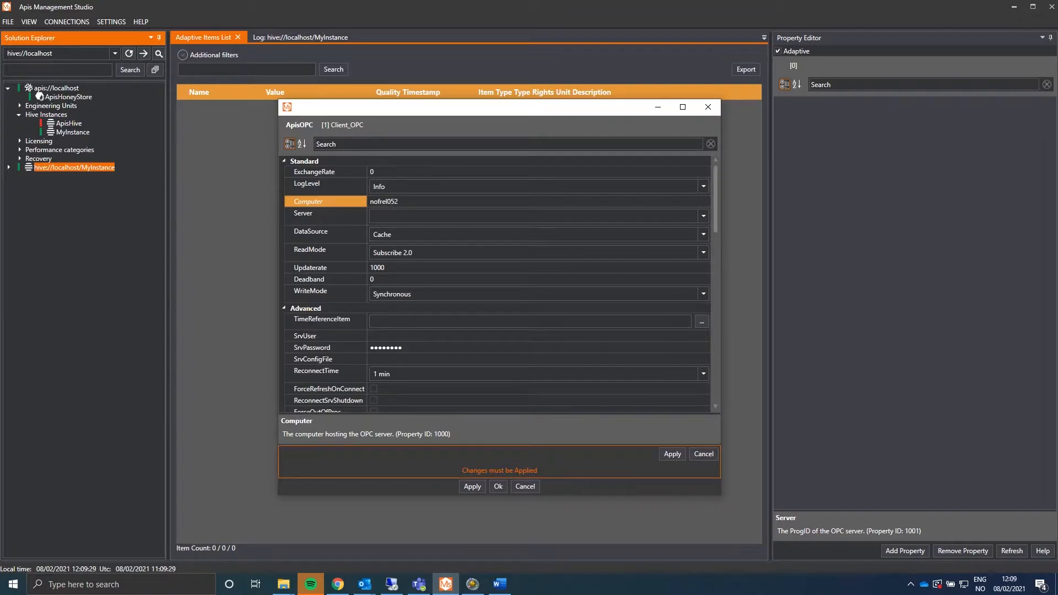
Check the still-empty Server list, then apply the settings and close the properties.
left_click(425, 215)
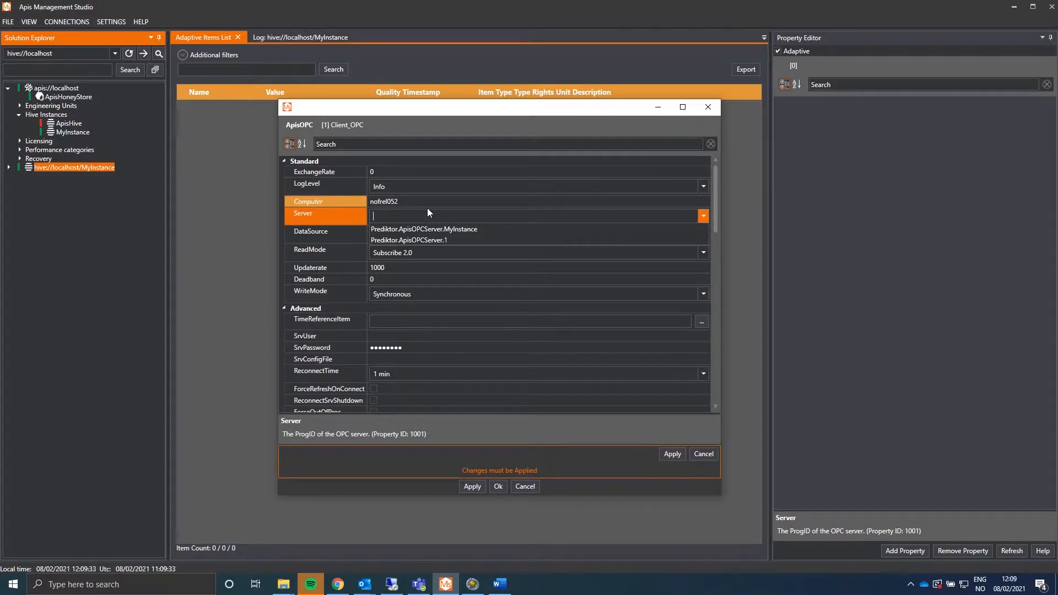
left_click(427, 209)
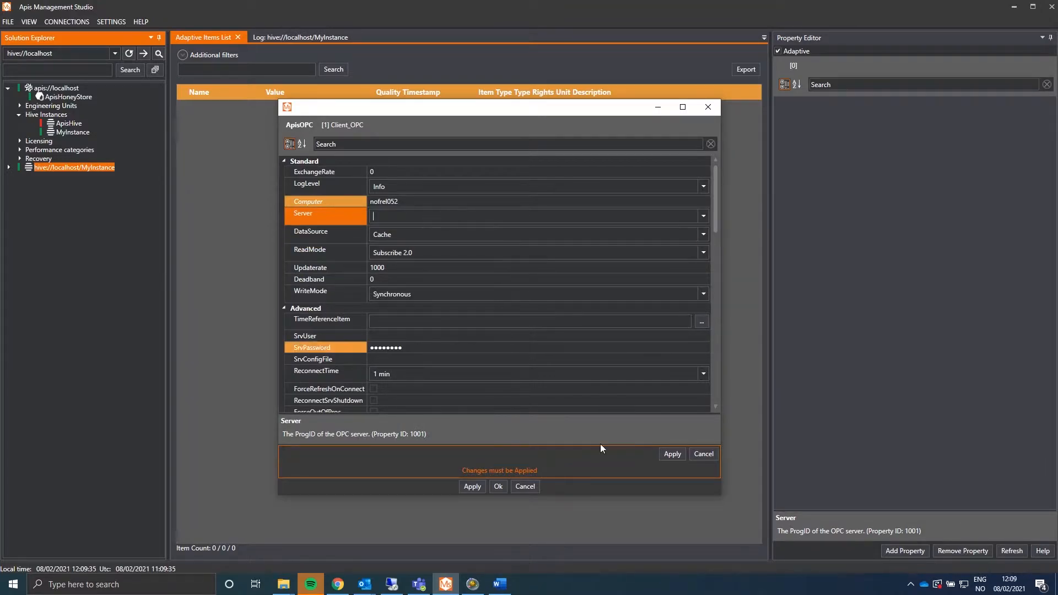
left_click(677, 456)
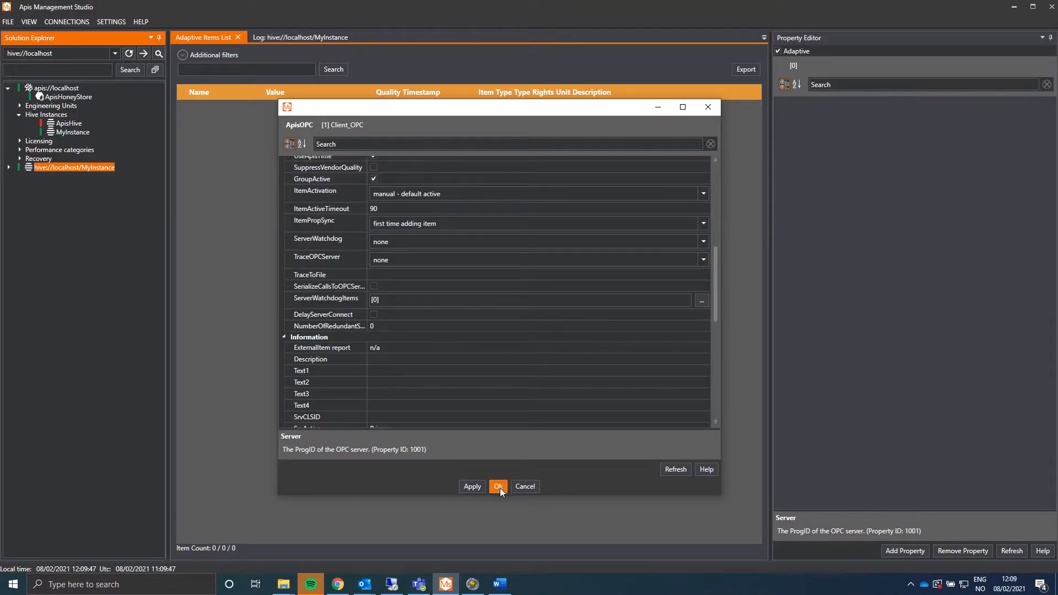
left_click(500, 487)
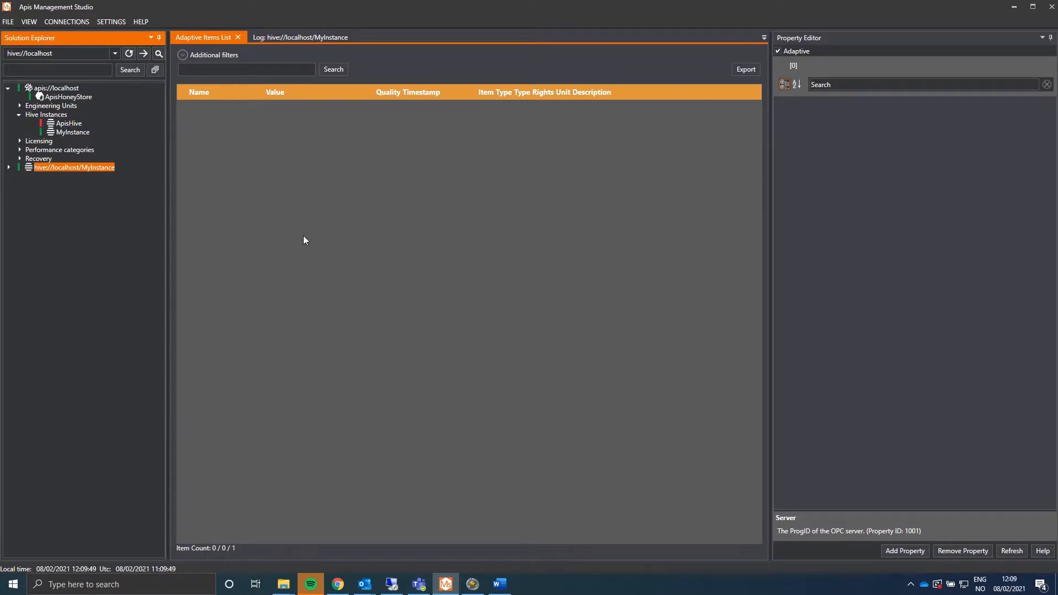
Select Client_OPC under MyInstance > Modules and confirm its Server list is empty.
left_click(8, 168)
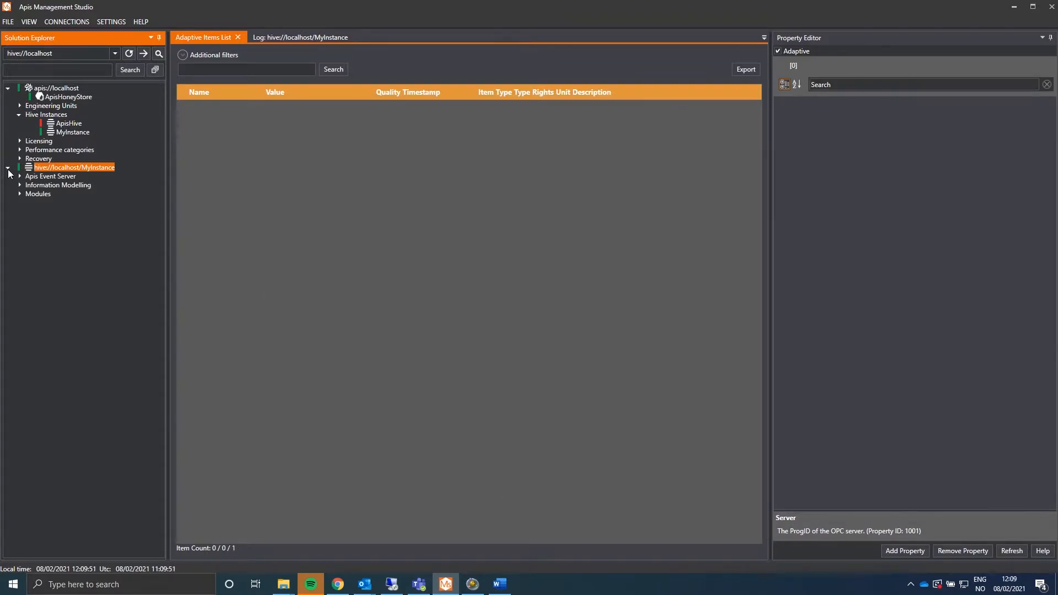
left_click(20, 194)
left_click(55, 202)
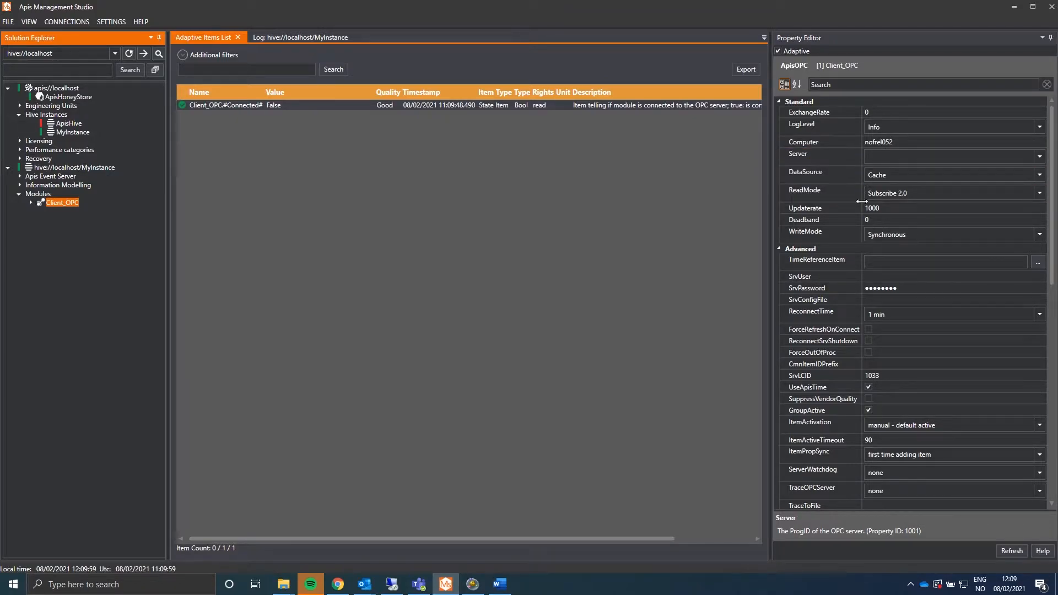
left_click(1039, 158)
left_click(1039, 159)
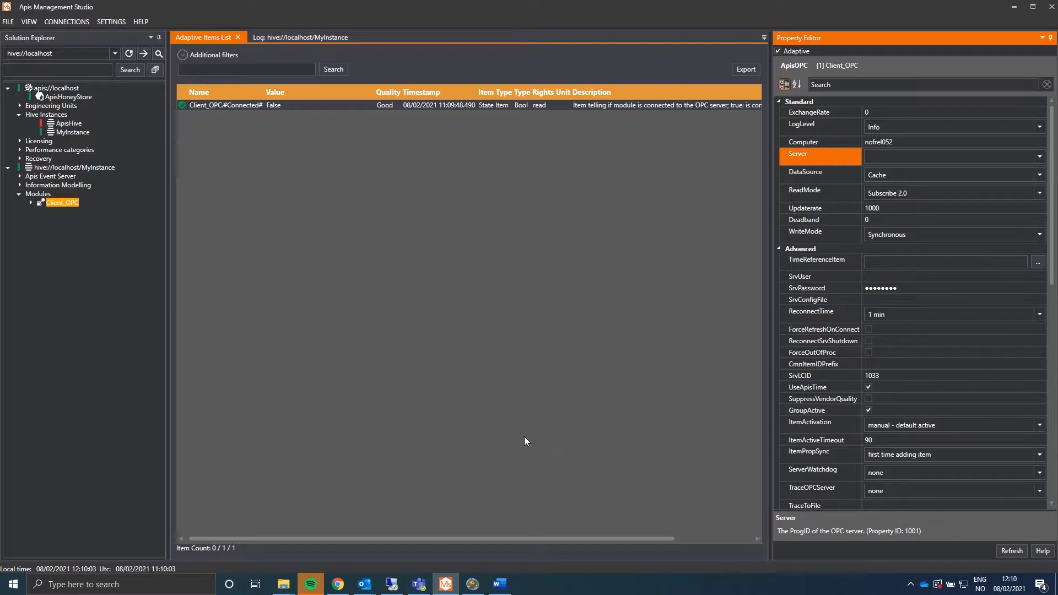
left_click(392, 584)
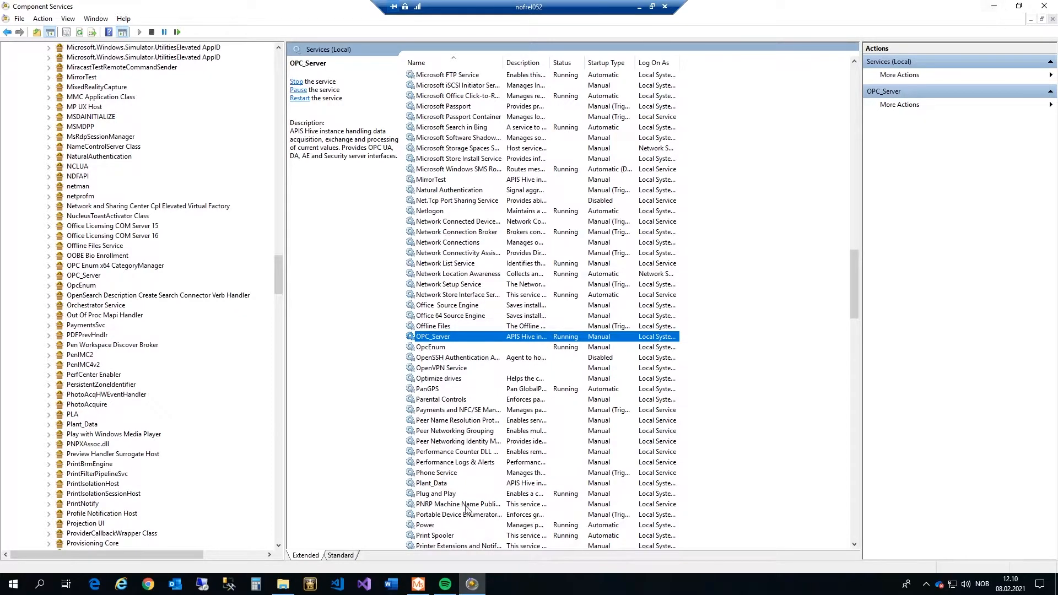
Reconnect the OPC_Server hive on the remote machine's Apis Management Studio.
left_click(419, 583)
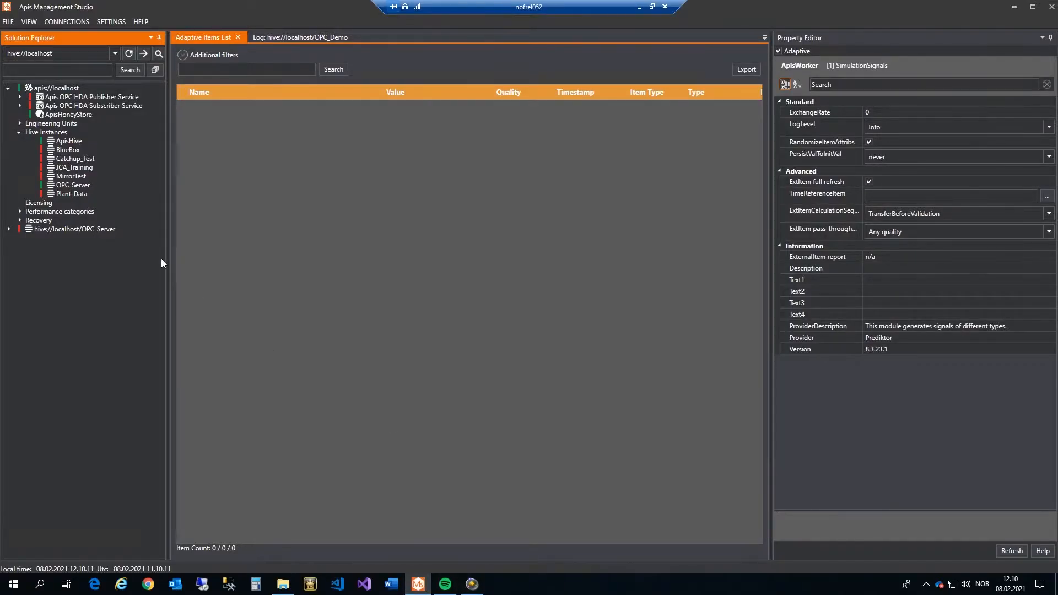
right_click(84, 230)
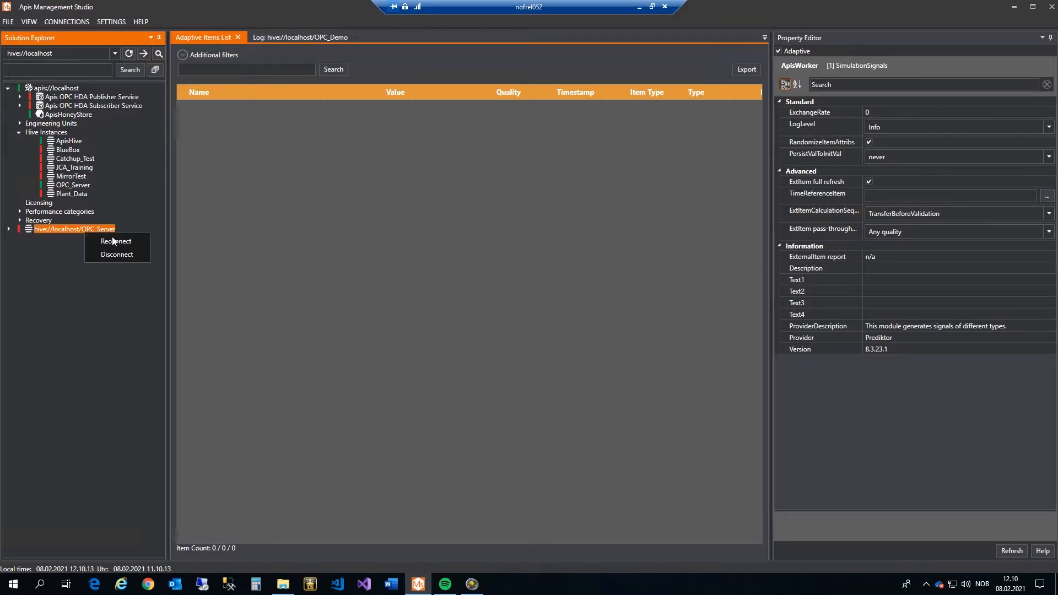
left_click(126, 243)
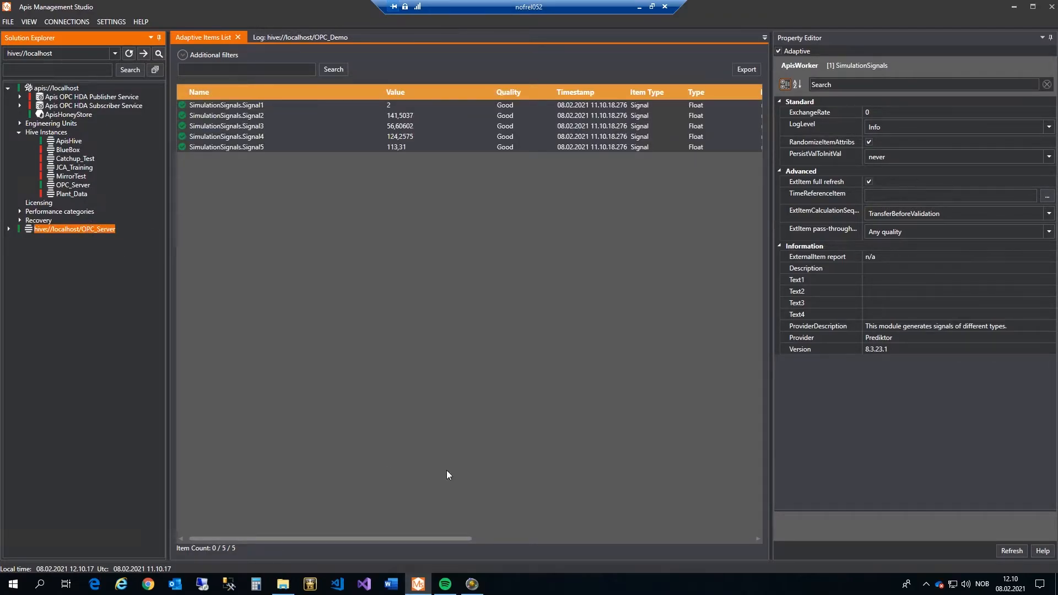
mouse_move(477, 588)
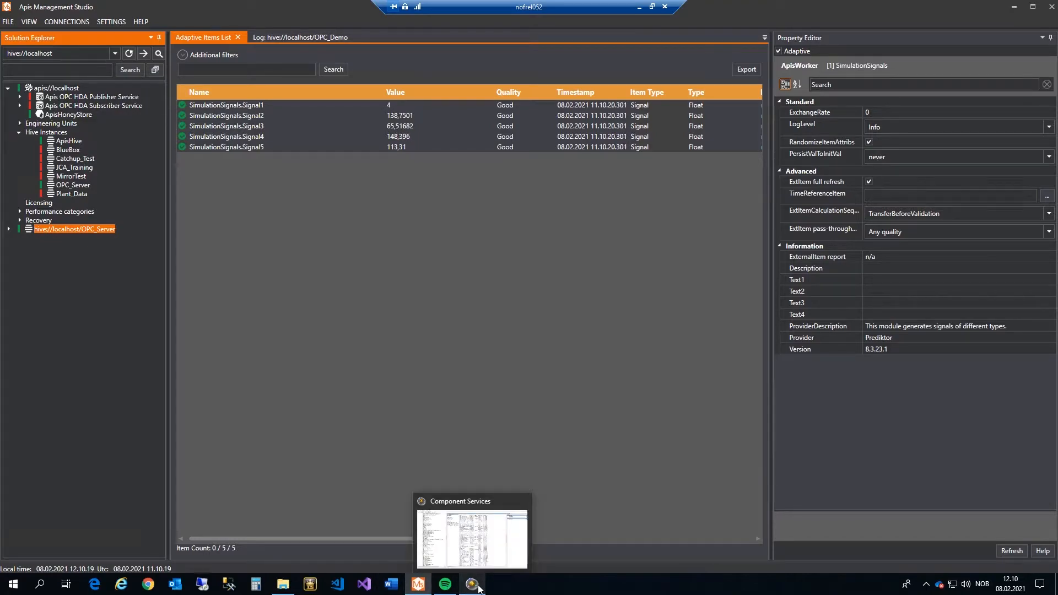
left_click(472, 585)
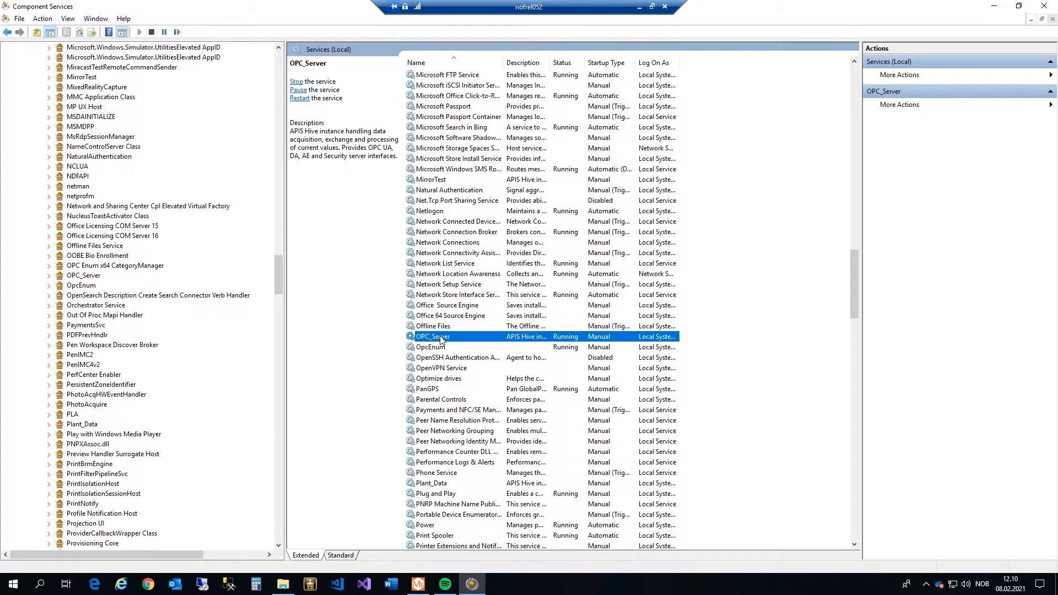
Set the OPC_Server service's Log On account to the OPC_user account.
right_click(441, 339)
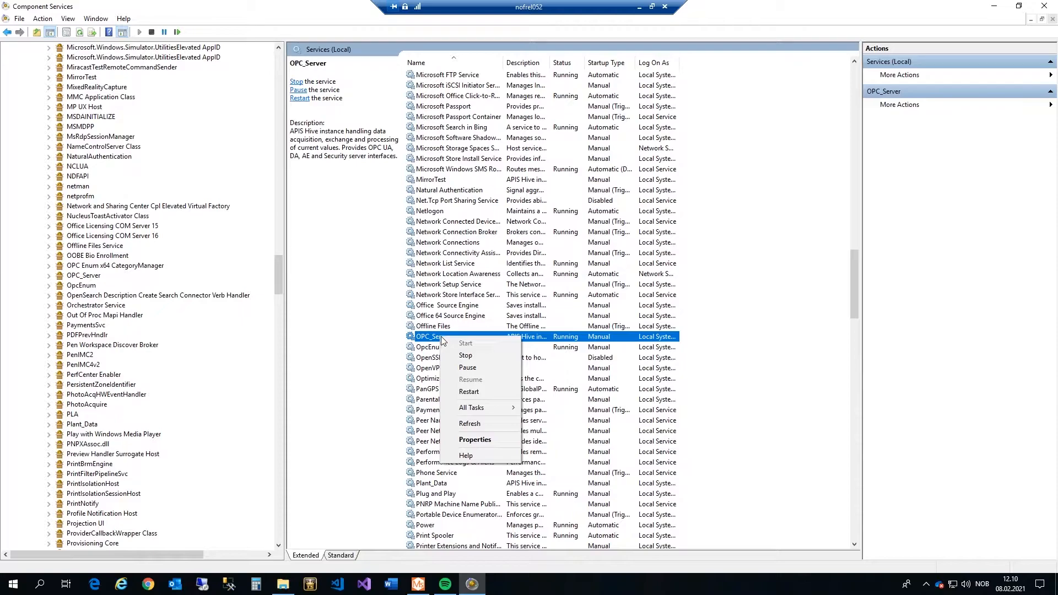
left_click(494, 439)
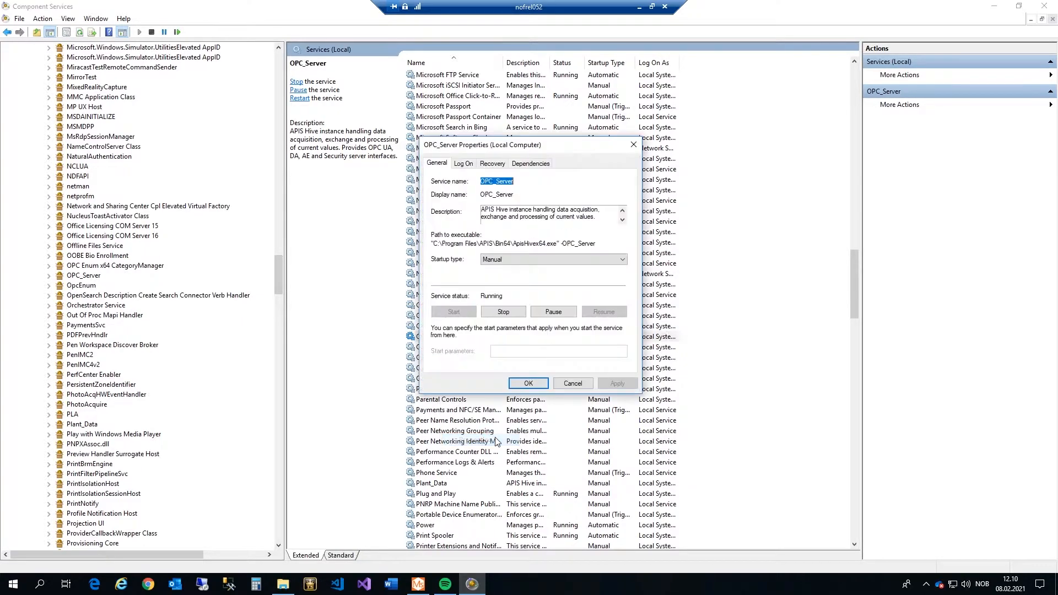
left_click(465, 164)
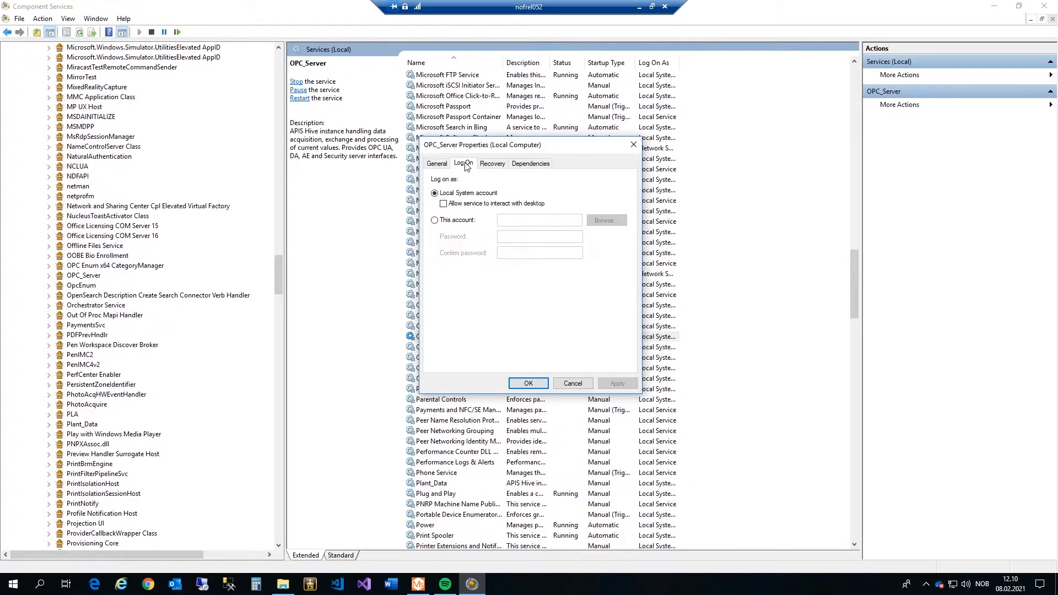
left_click(435, 221)
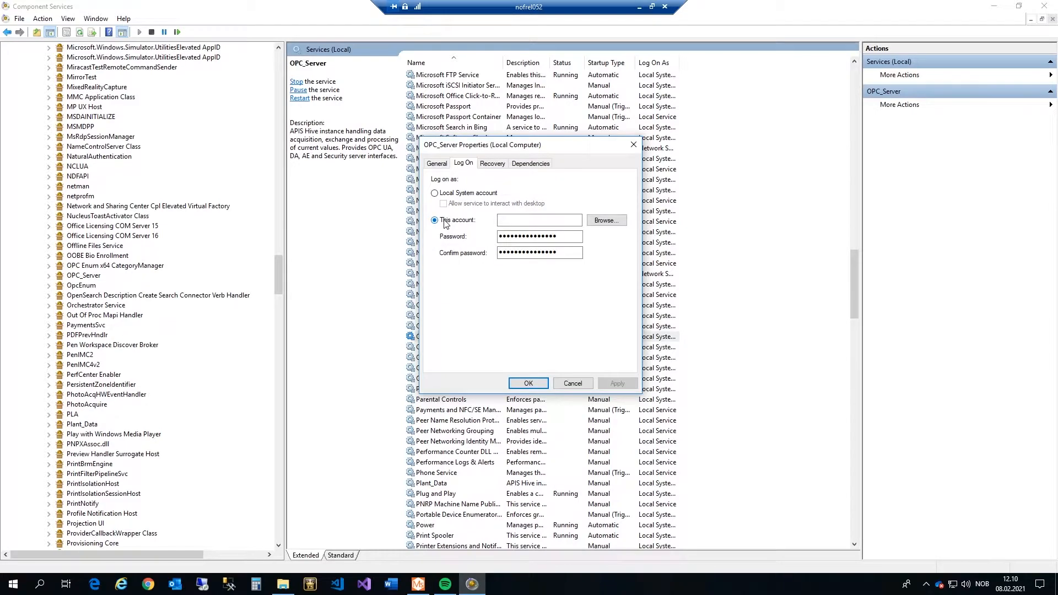
left_click(606, 220)
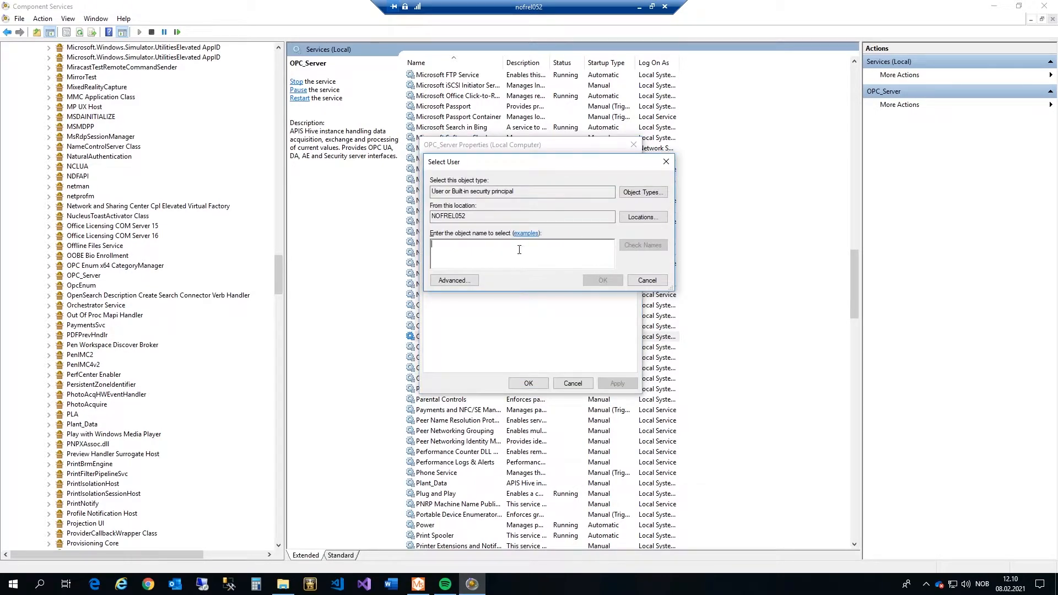
type("opc_user")
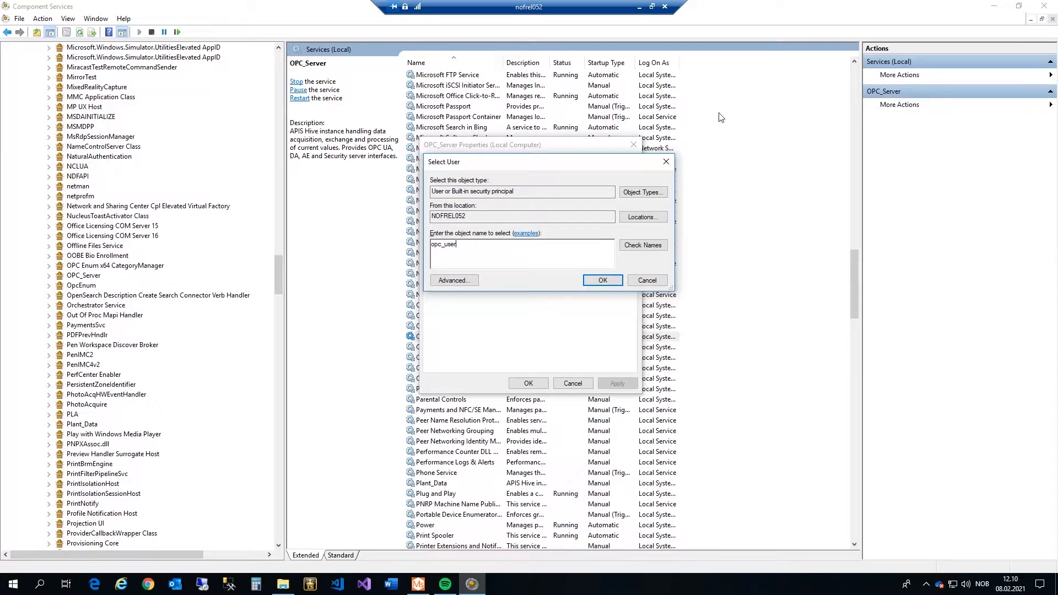
left_click(649, 248)
left_click(602, 281)
Enter and confirm the account password, apply, acknowledge the warning and close.
key("Tab")
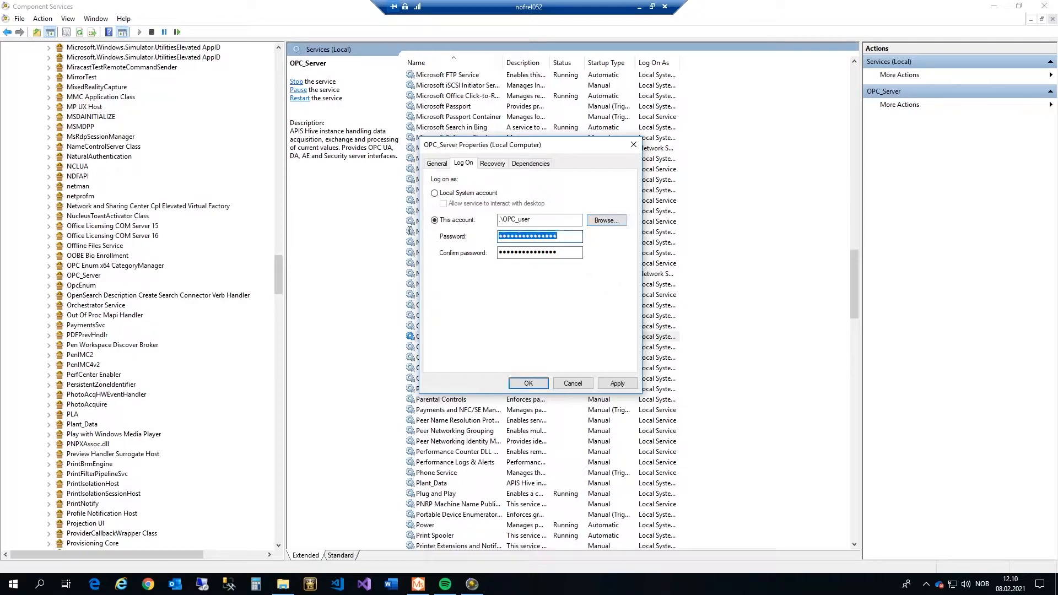
type("************")
key("Tab")
type("***")
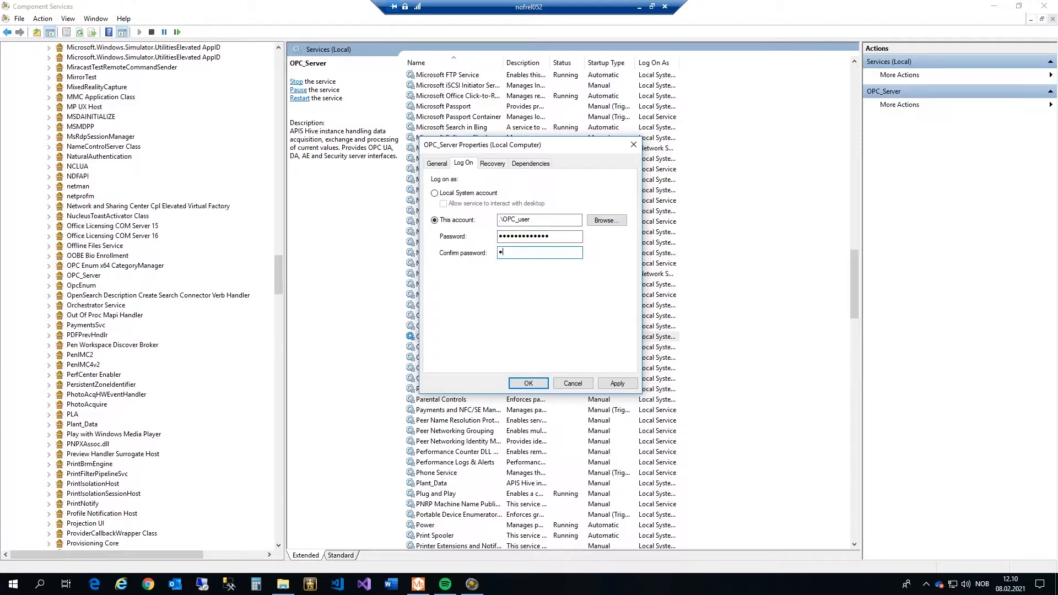
type("*********")
left_click(627, 385)
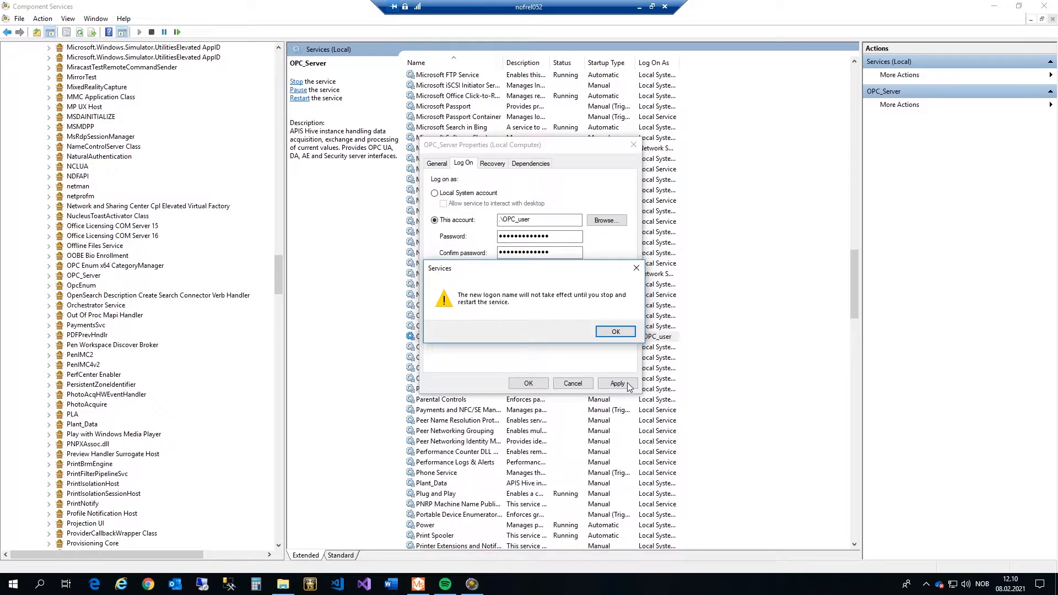
left_click(615, 331)
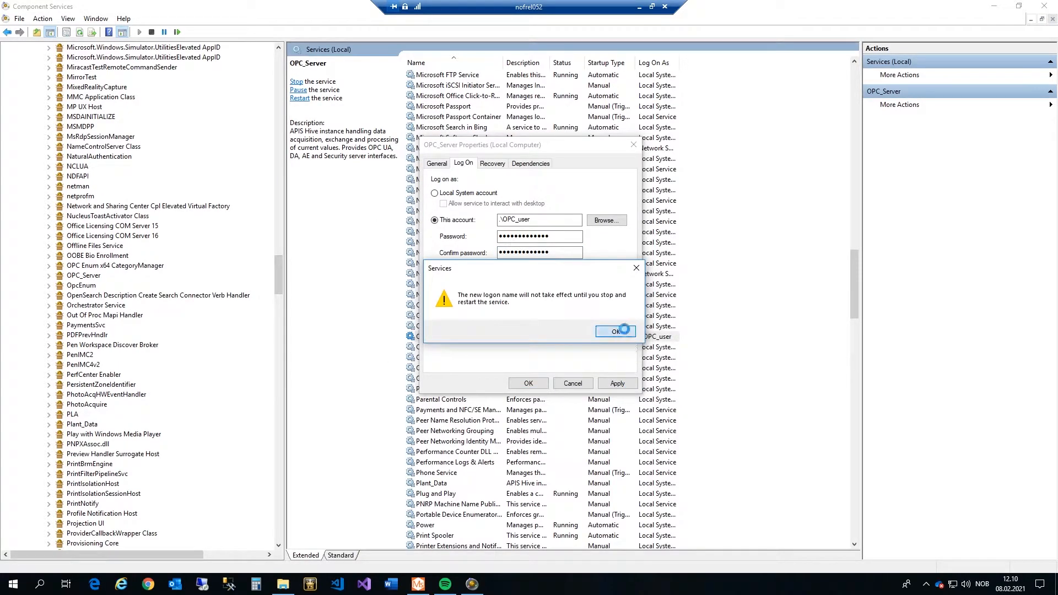
left_click(526, 381)
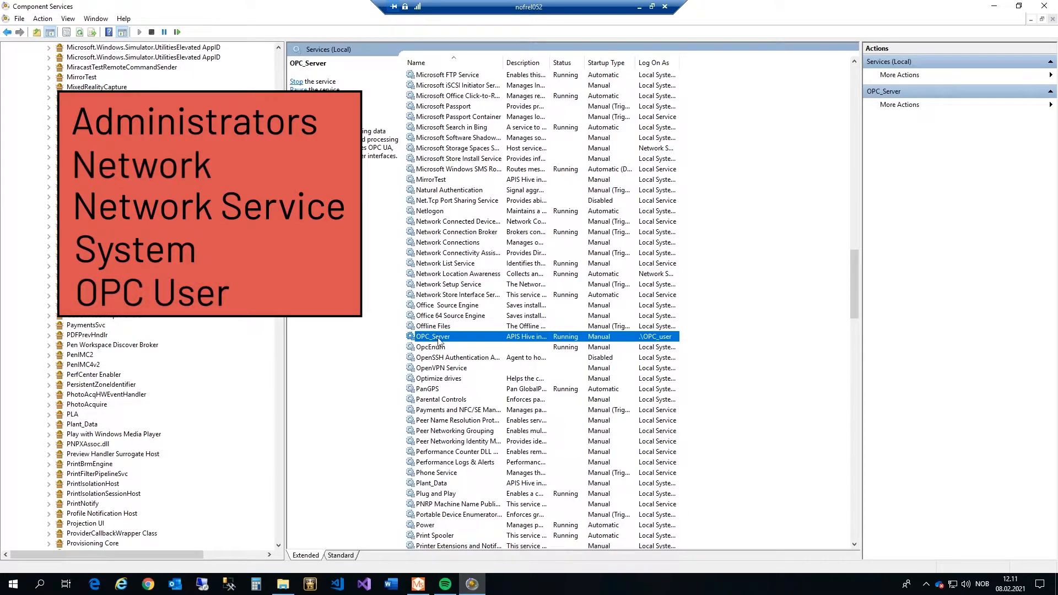
Restart the OPC_Server service so it runs under OPC_user.
right_click(438, 337)
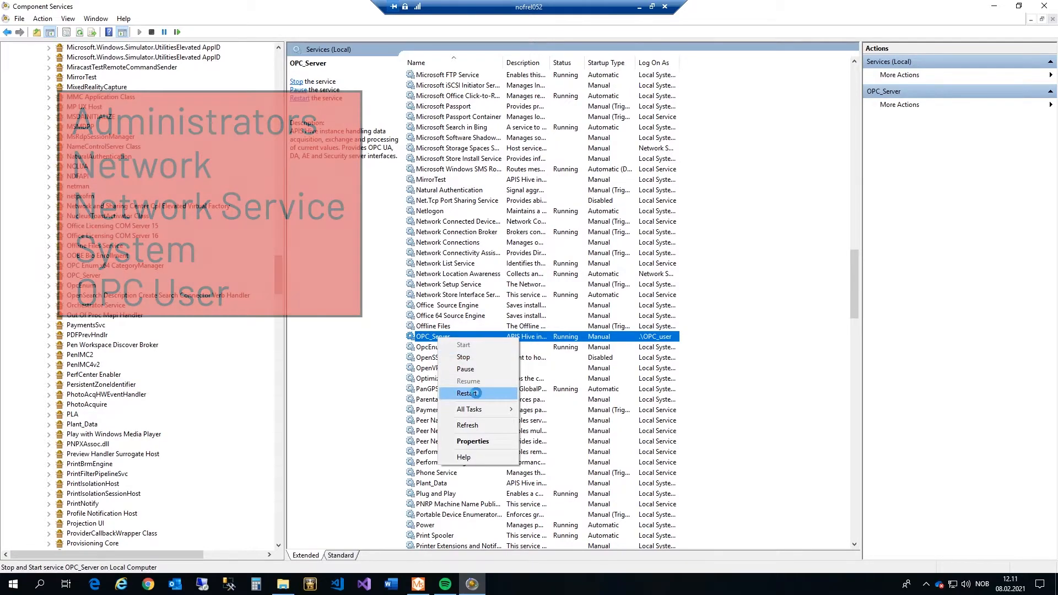
left_click(476, 393)
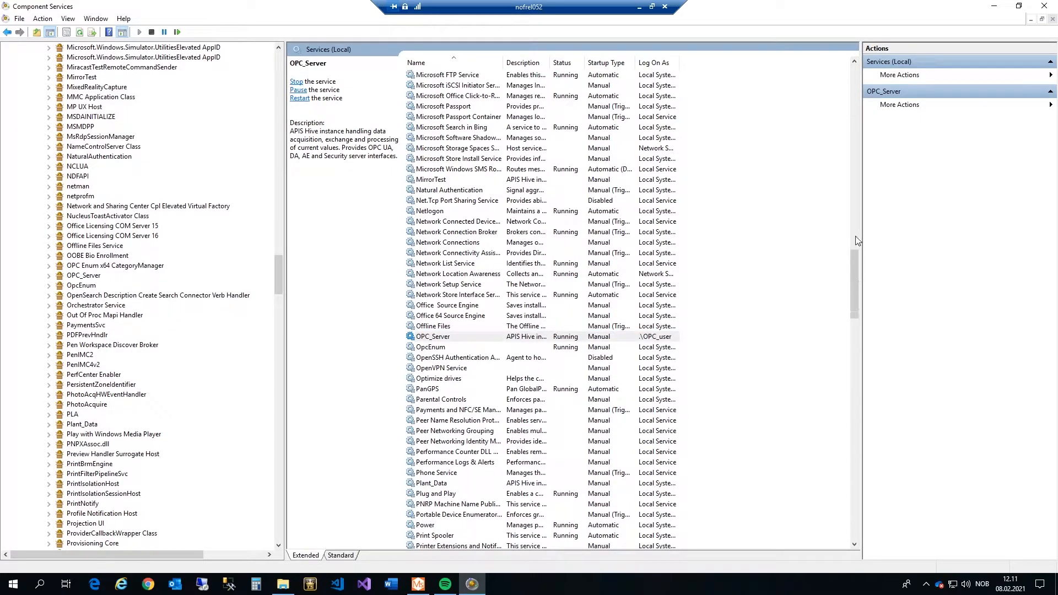
left_click_drag(854, 266, 854, 70)
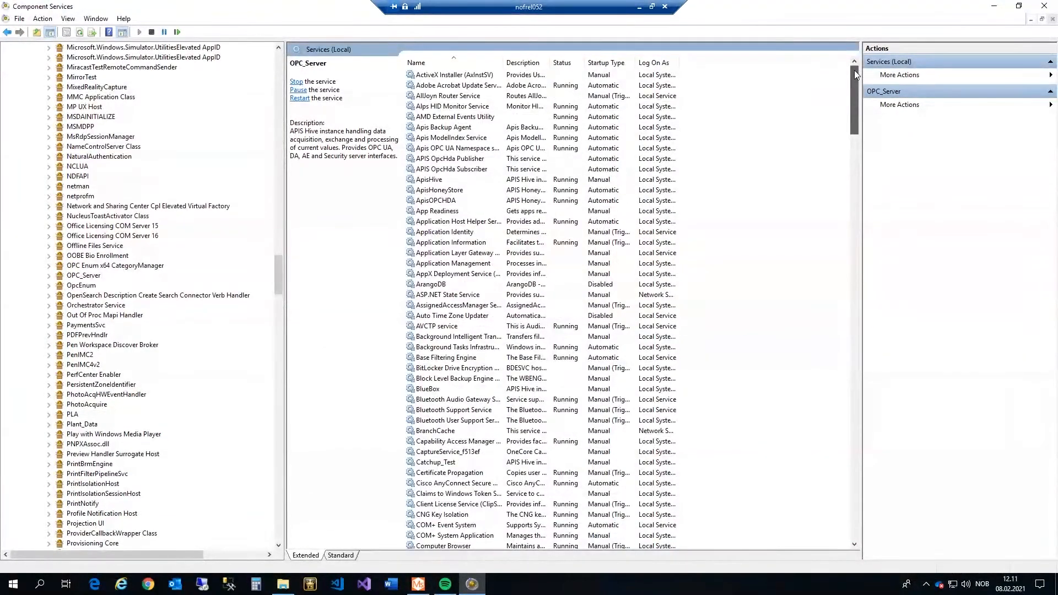
Set ApisOPCHDA to log on as opc_user, then minimize the remote session.
right_click(445, 200)
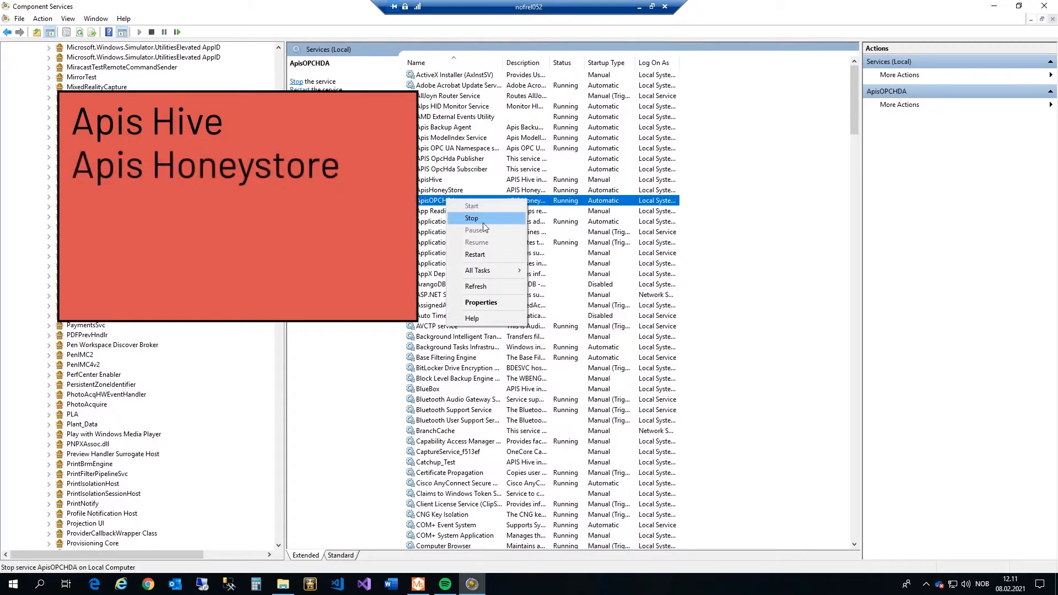
left_click(488, 300)
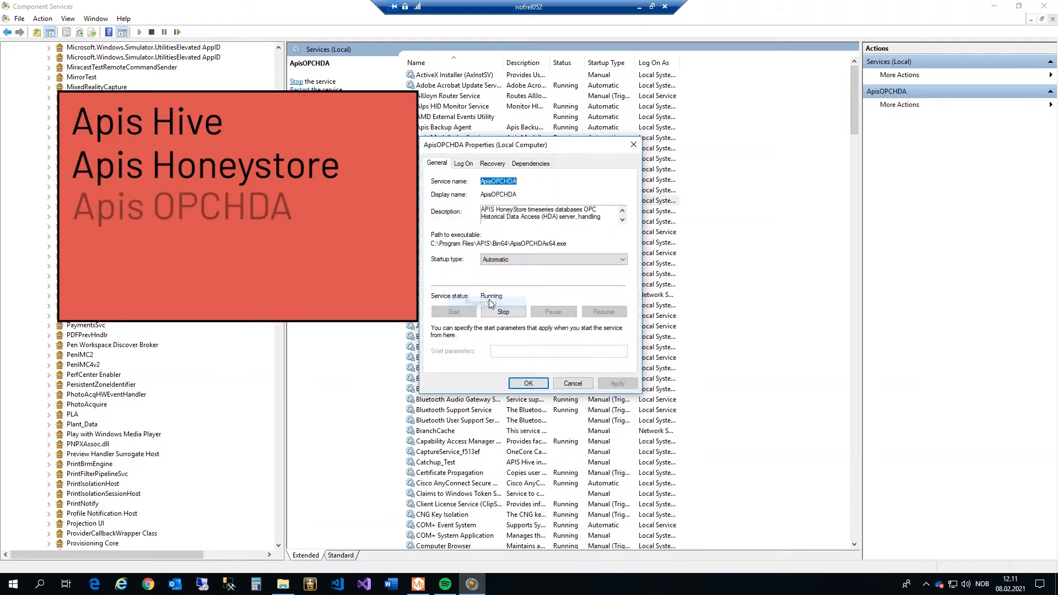
left_click(462, 164)
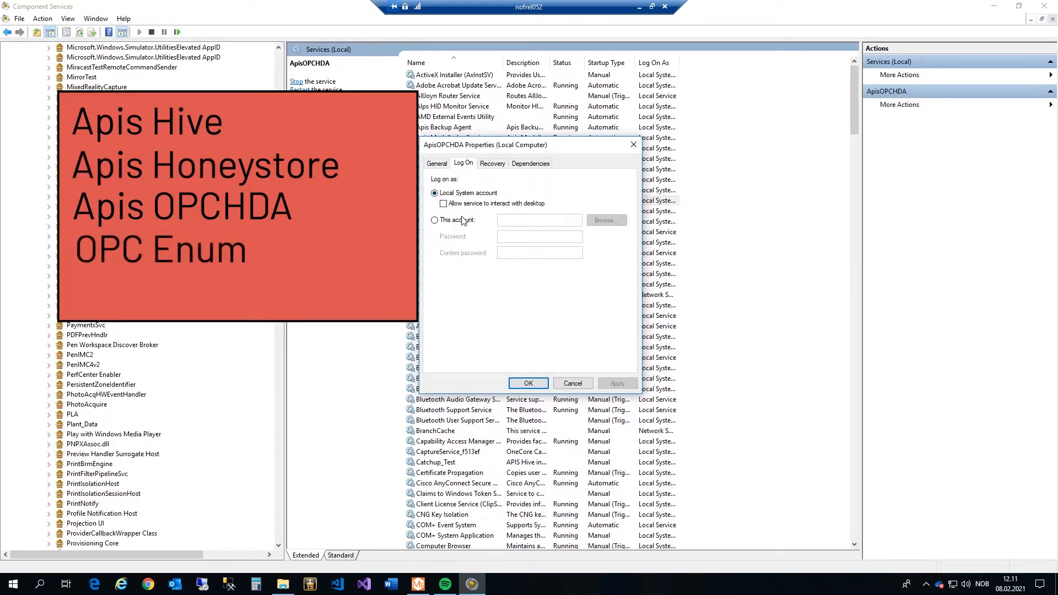
left_click(445, 223)
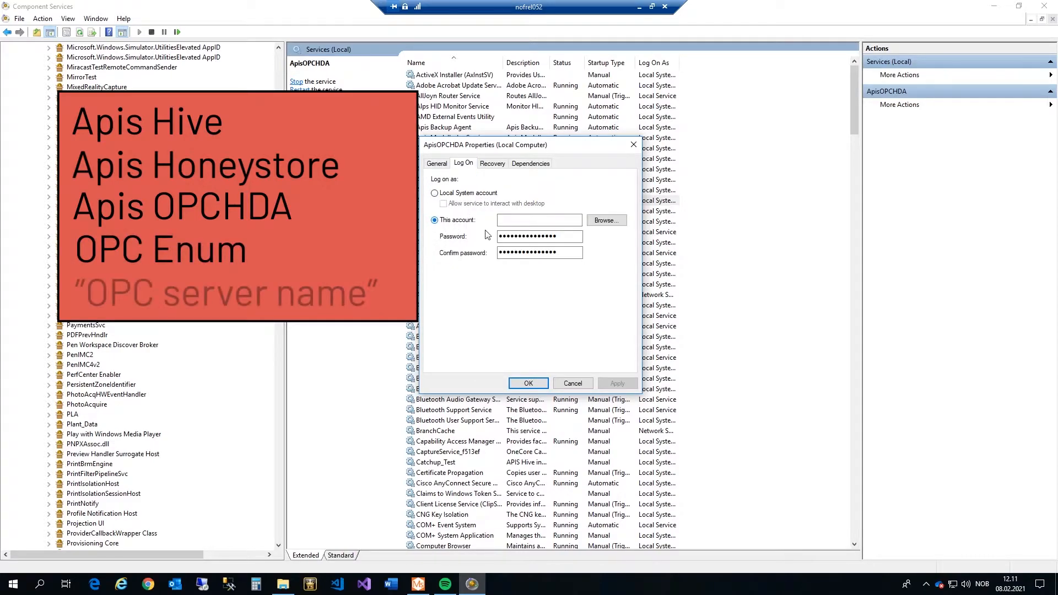
left_click(608, 222)
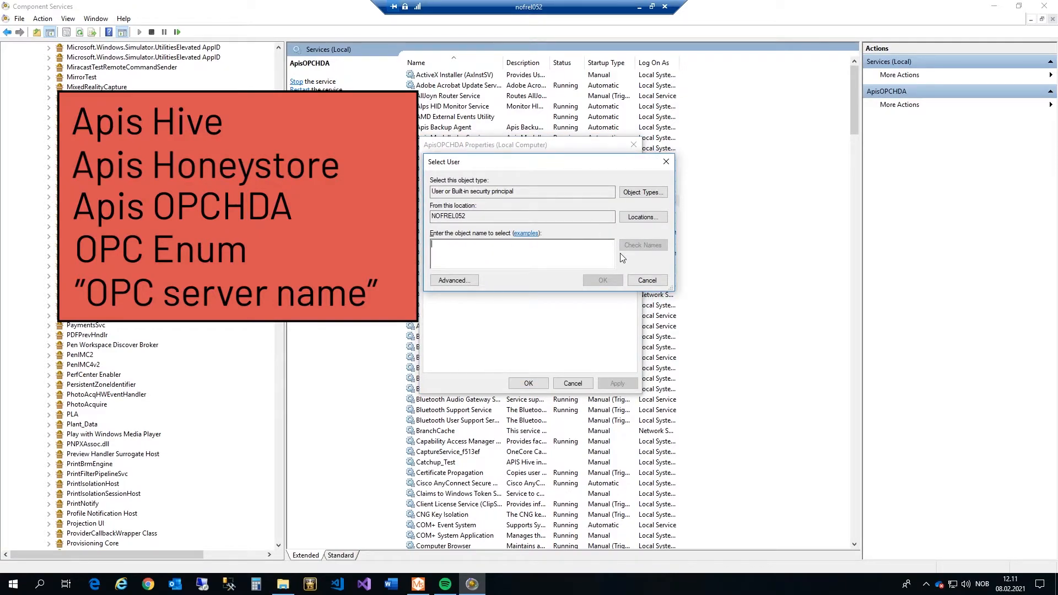
type("opc_user")
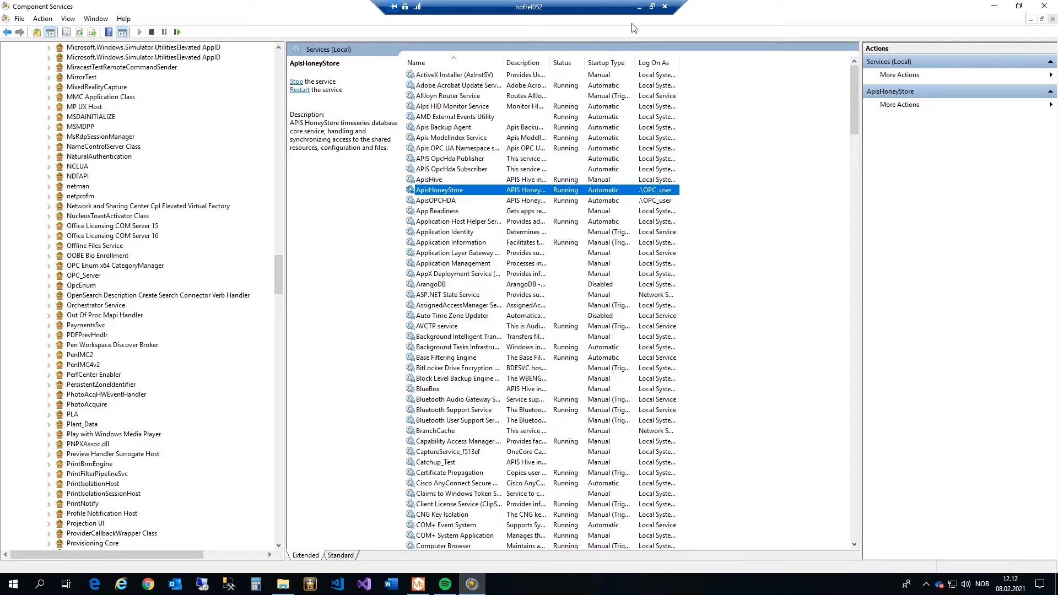
left_click(639, 7)
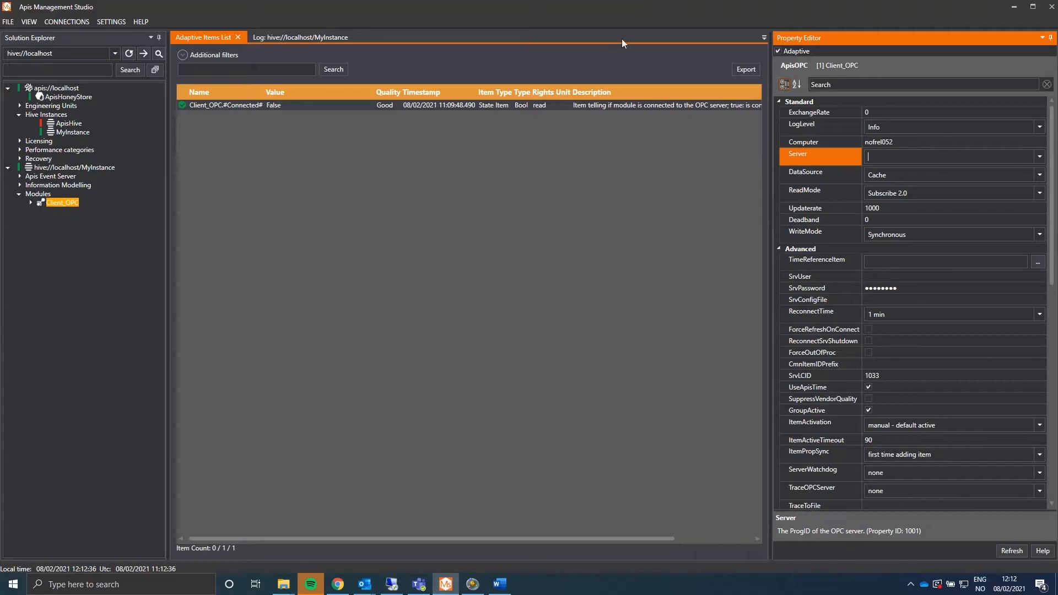
Enter and confirm the OPC_user password for MyInstance, apply, acknowledge the warning and close.
left_click(472, 584)
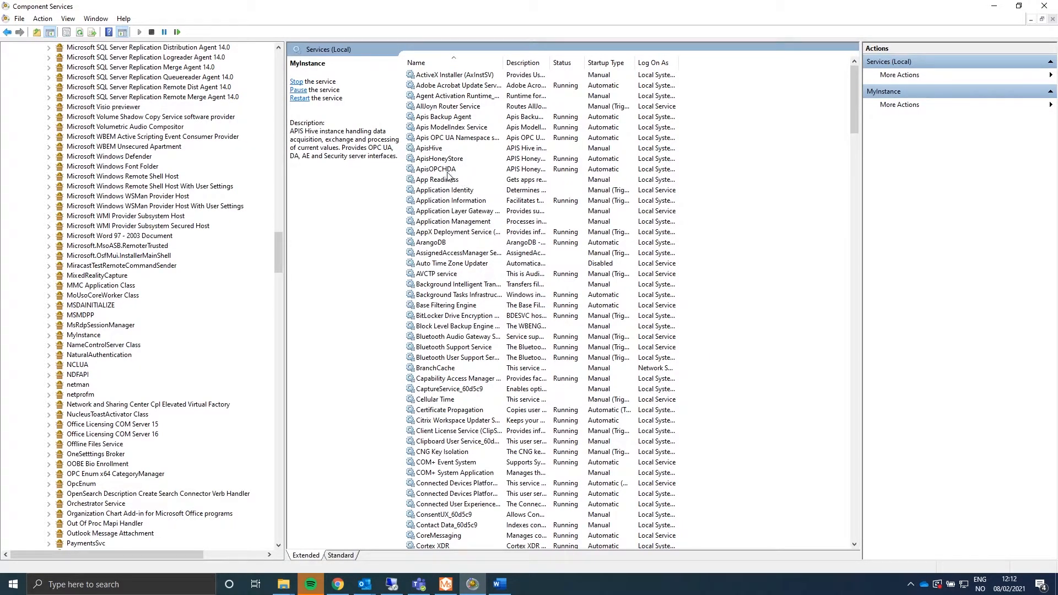
scroll(585, 275, "down", 10)
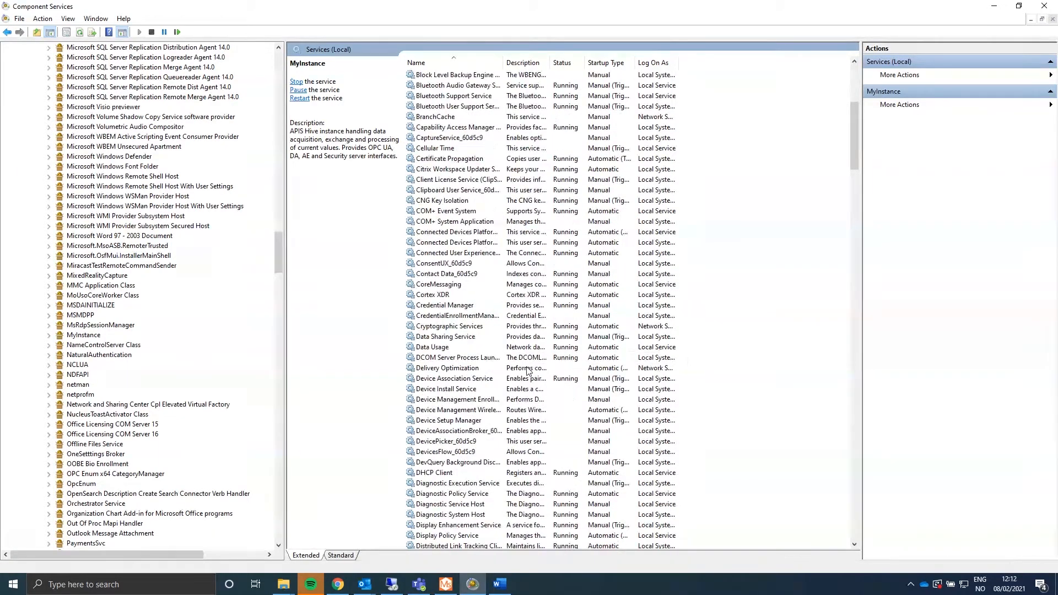
scroll(527, 370, "down", 8)
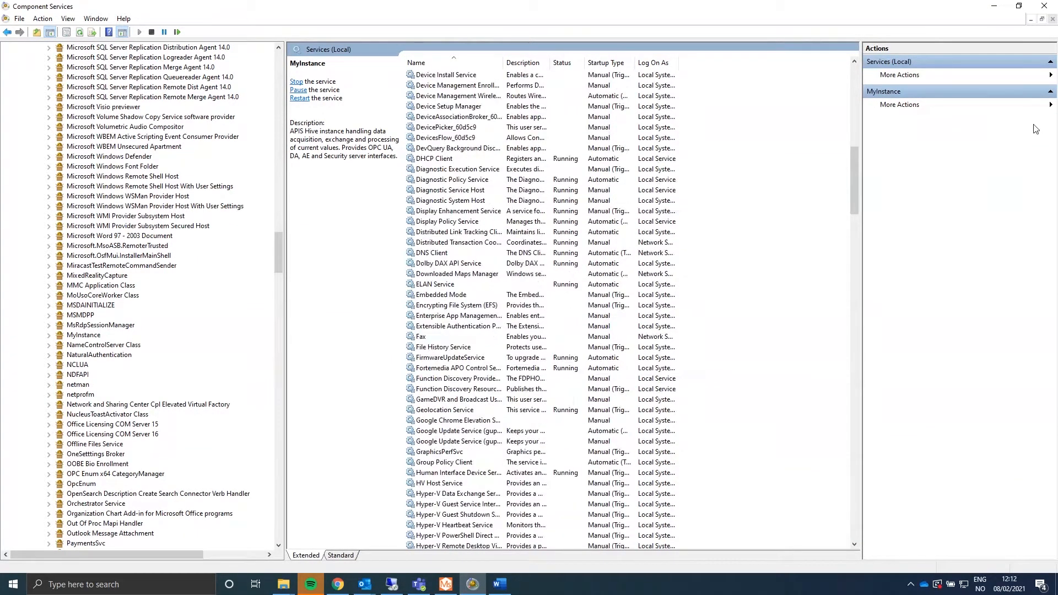
left_click_drag(855, 159, 852, 270)
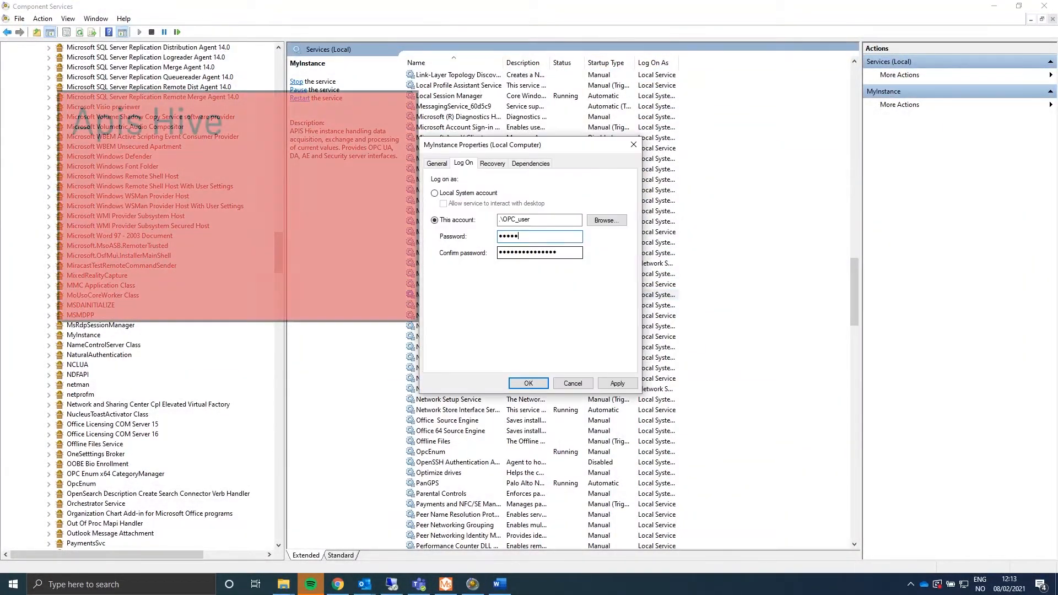
type("*******")
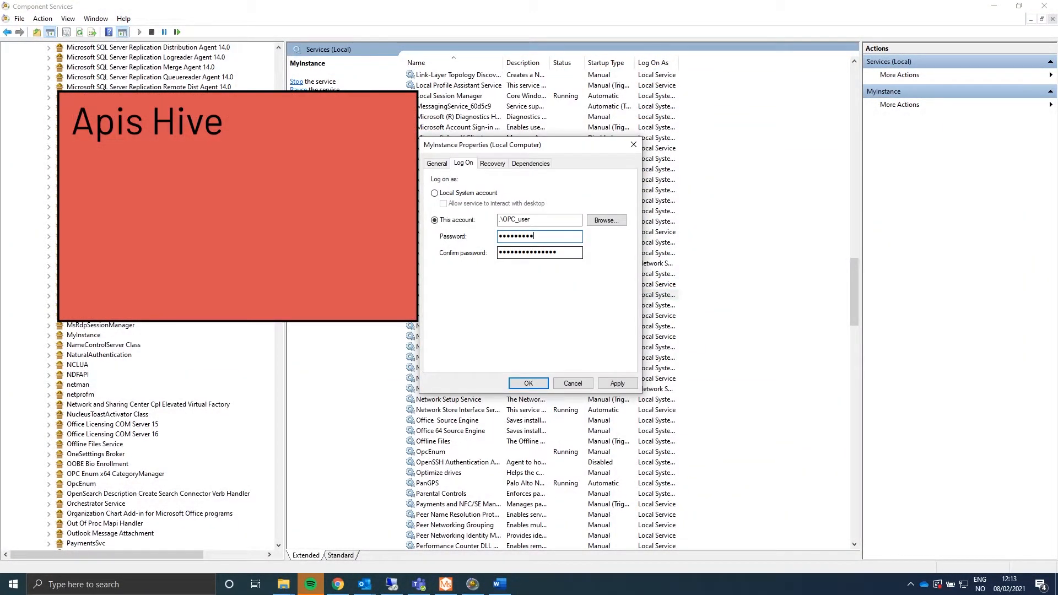
type("*")
key("Tab")
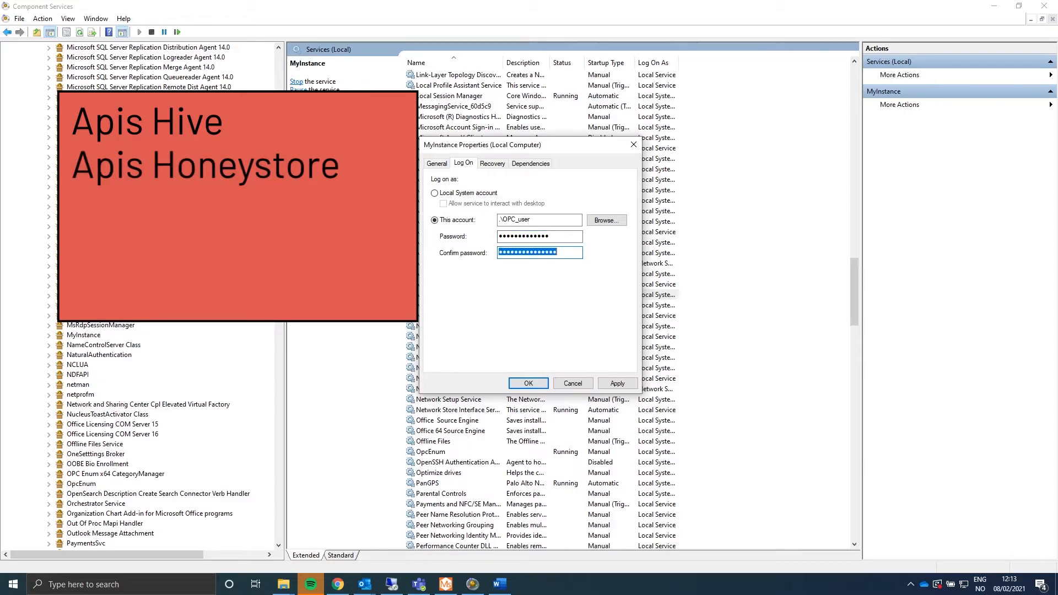
type("*")
type("••••••••")
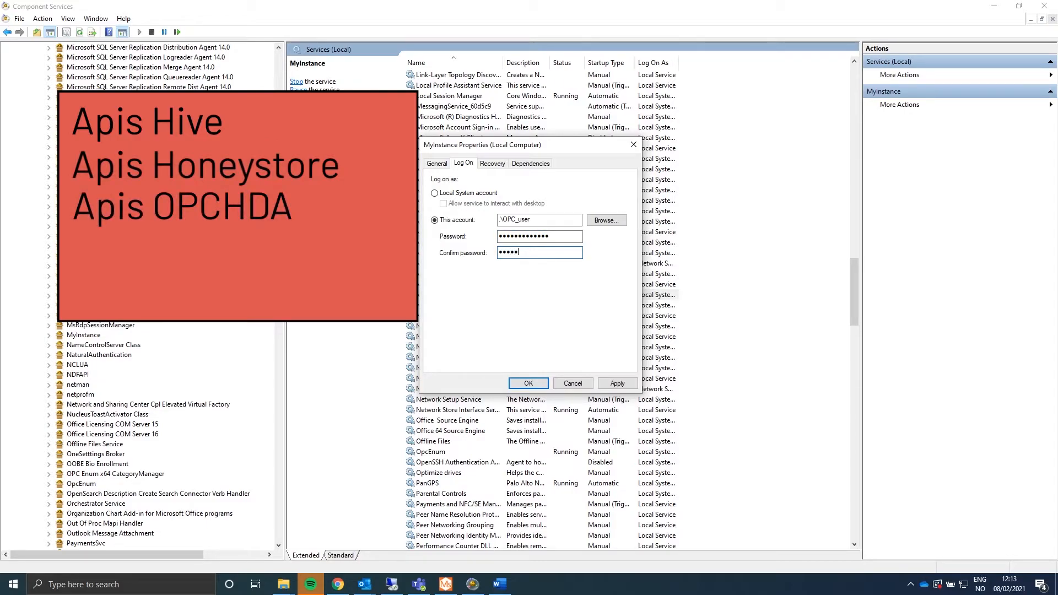
type("••")
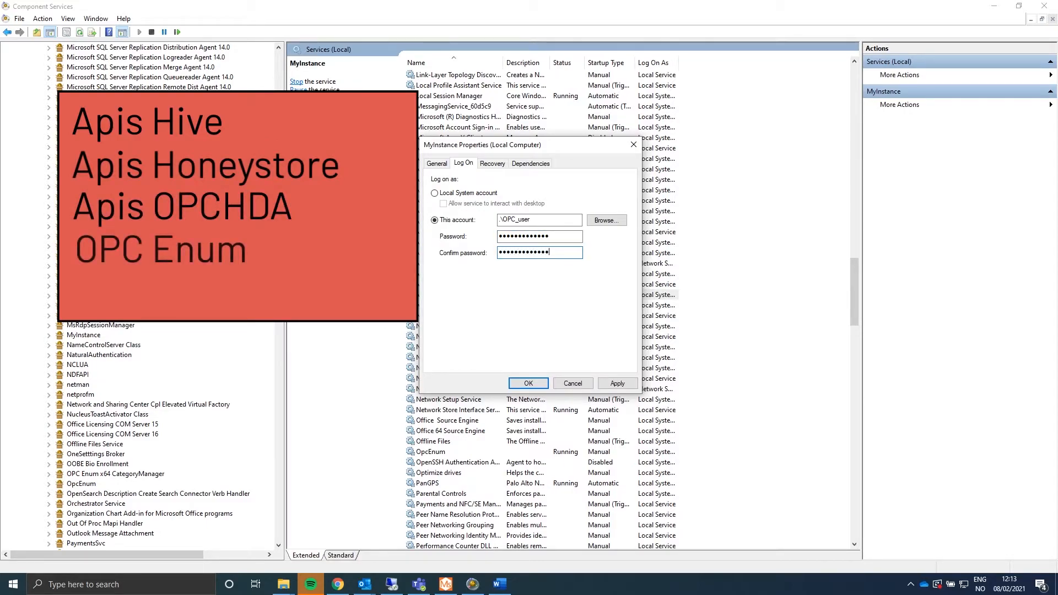
left_click(617, 384)
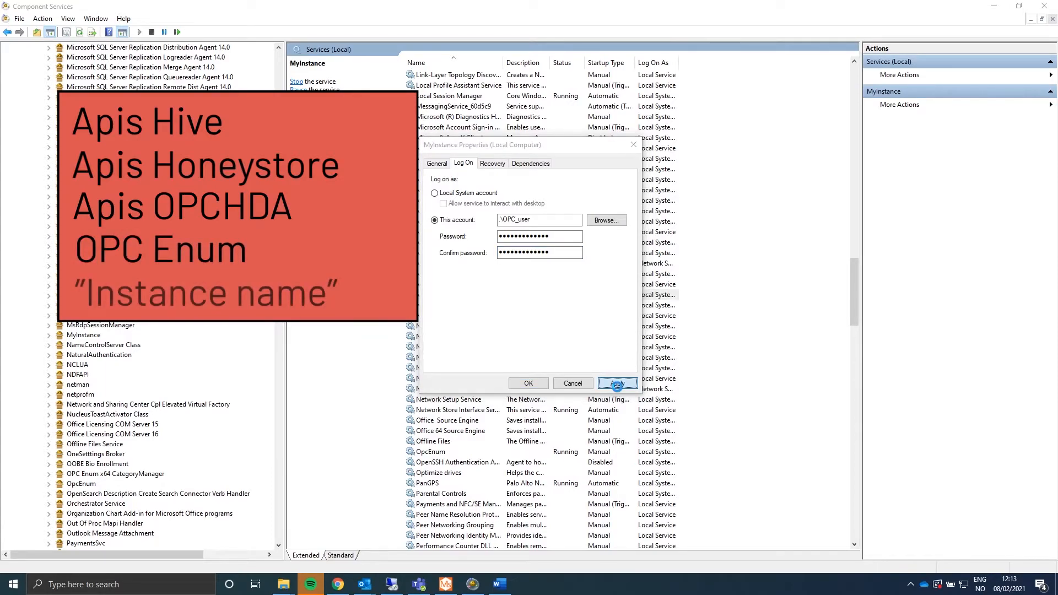
left_click(623, 341)
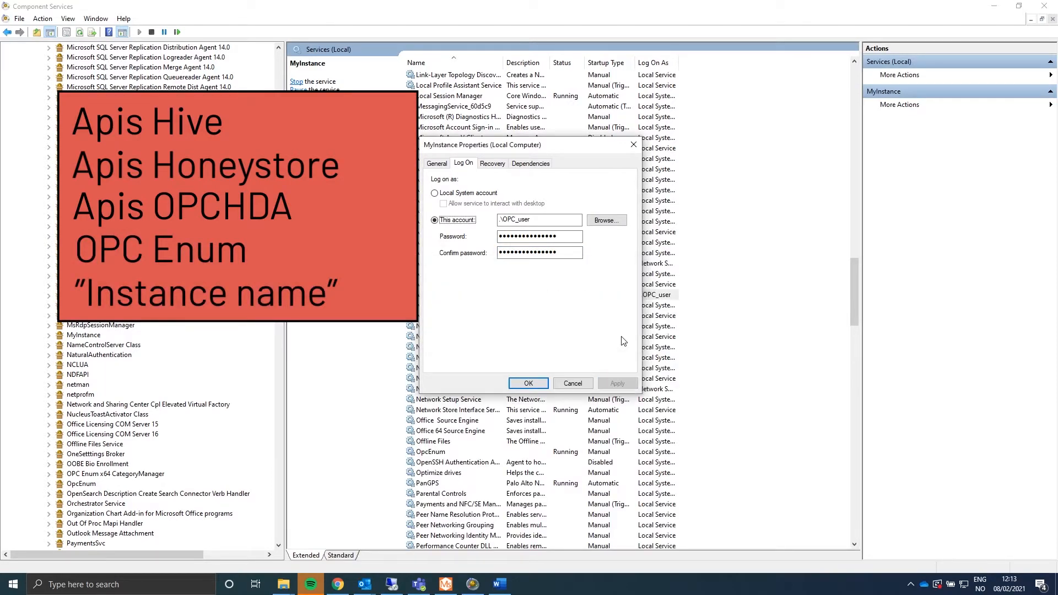
left_click(528, 383)
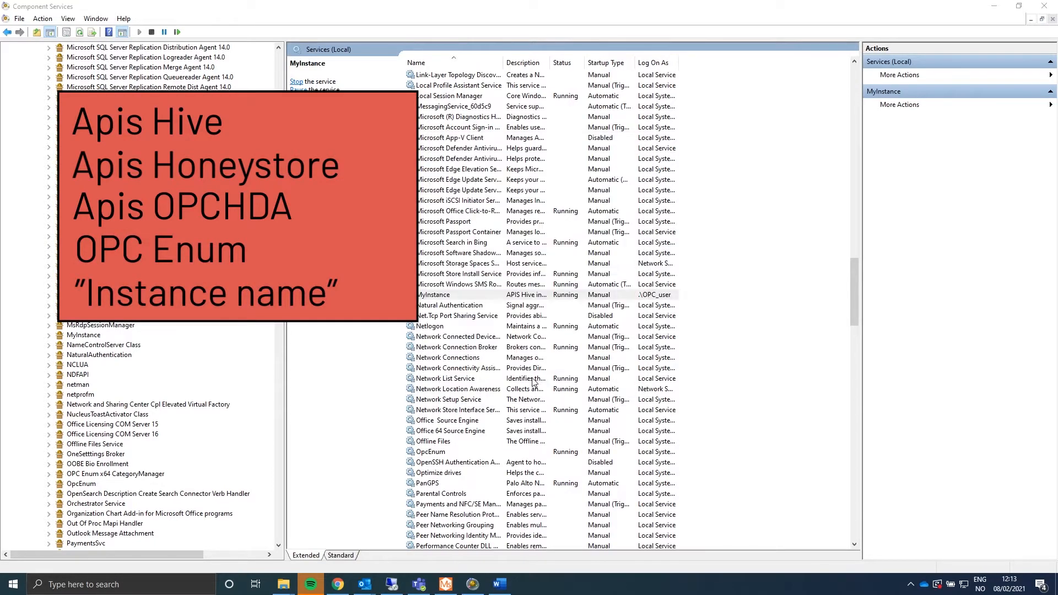
Restart the MyInstance service.
right_click(444, 295)
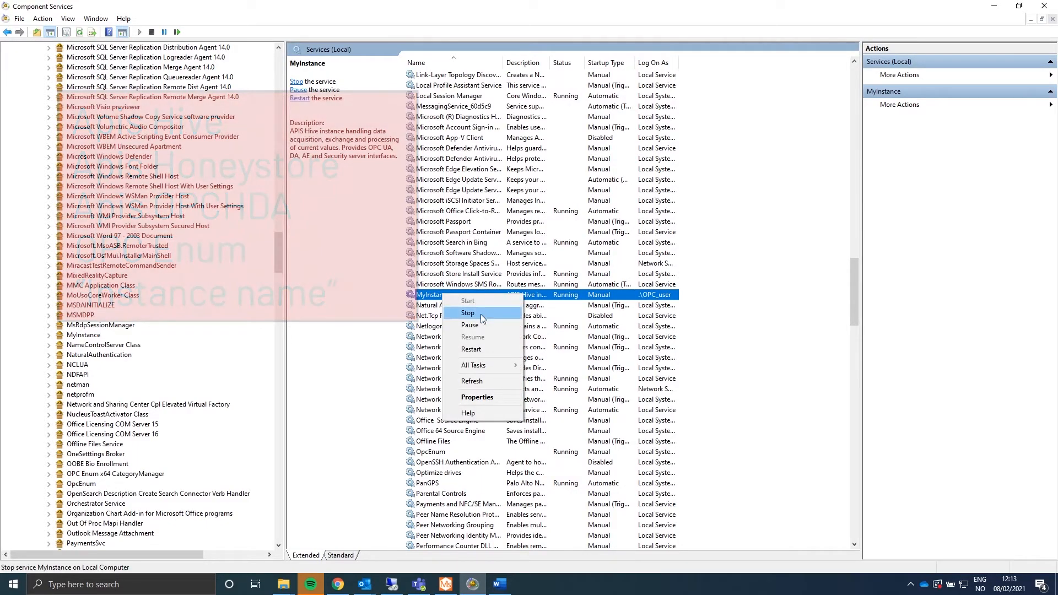
left_click(482, 349)
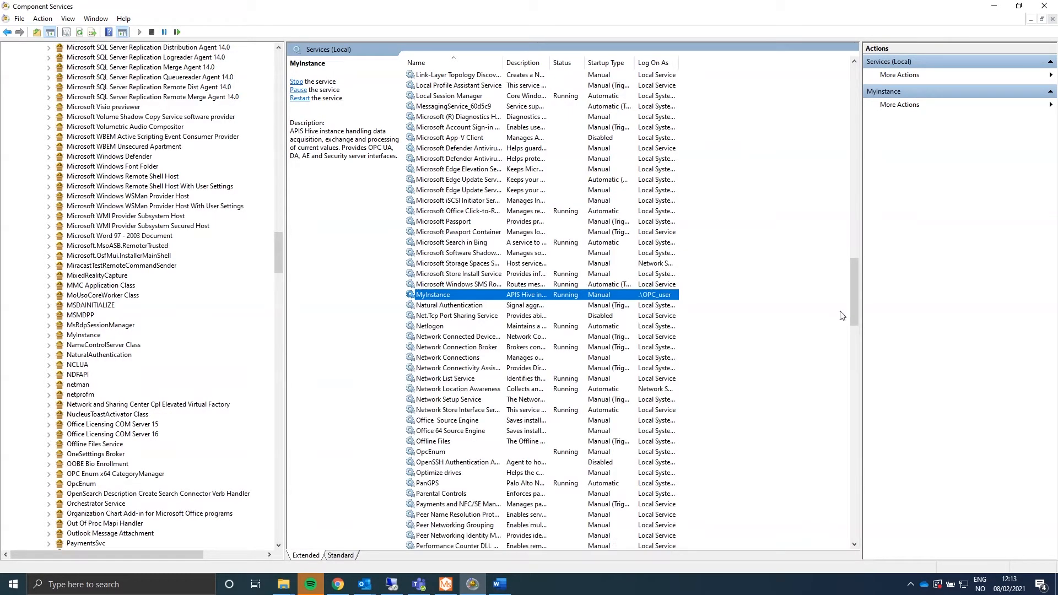
left_click_drag(853, 289, 851, 85)
Switch ApisHoneyStore's Log On to This account and browse for the user.
left_click(529, 159)
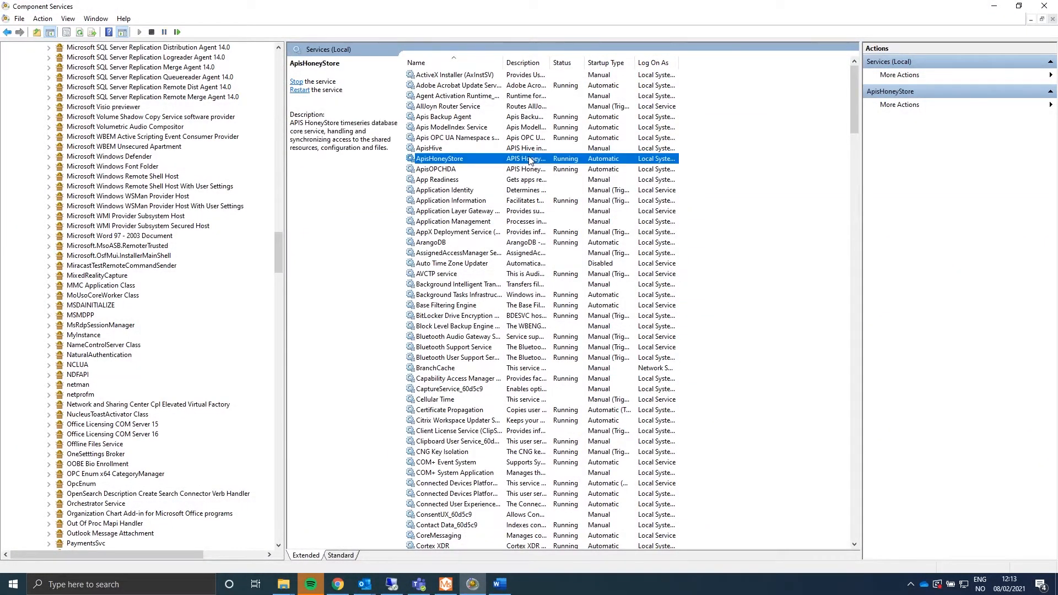
right_click(521, 159)
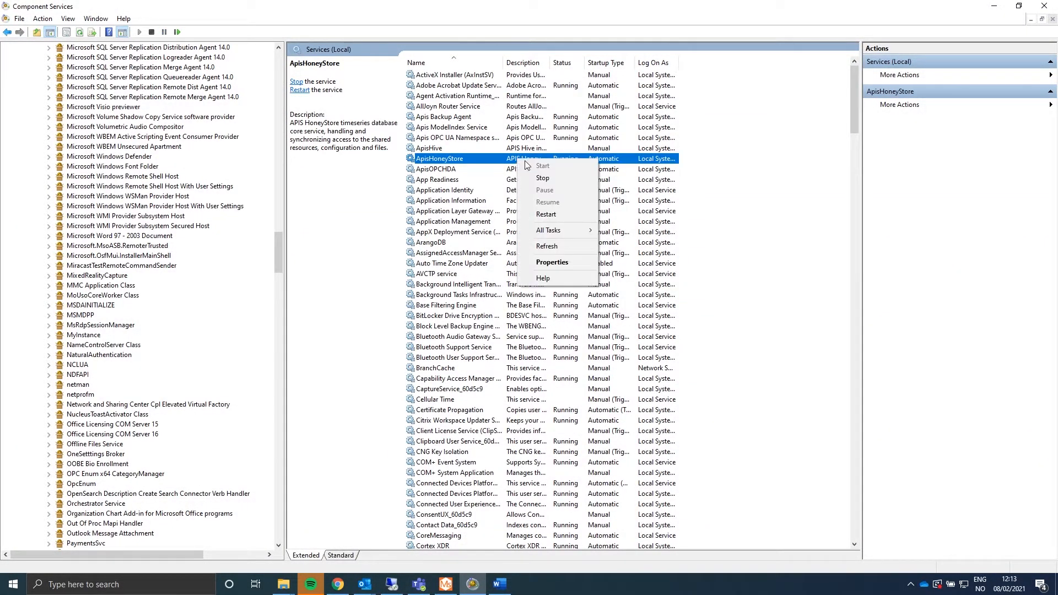
left_click(551, 262)
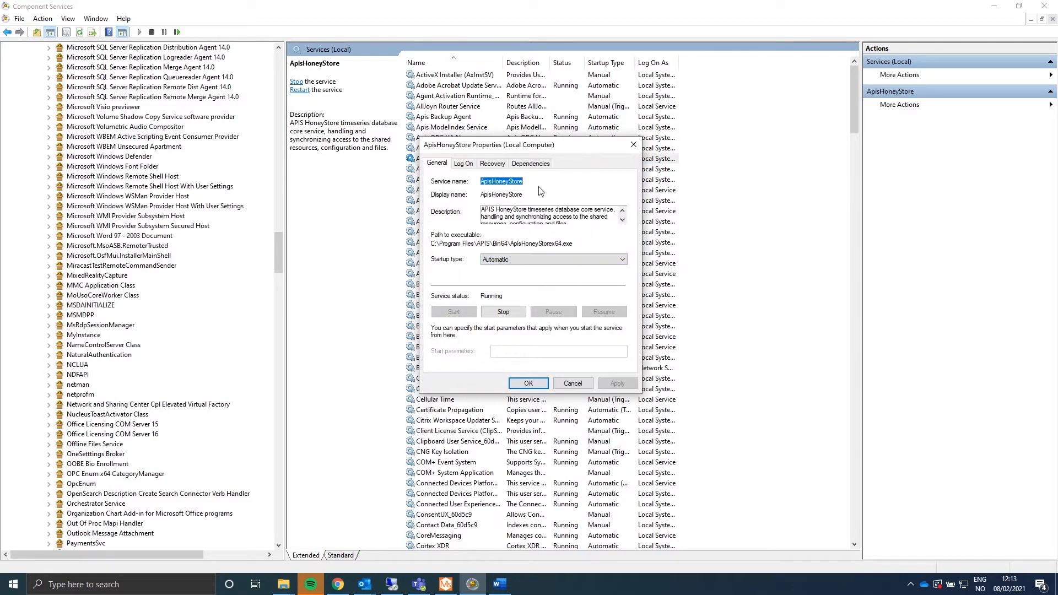
left_click(460, 165)
left_click(461, 221)
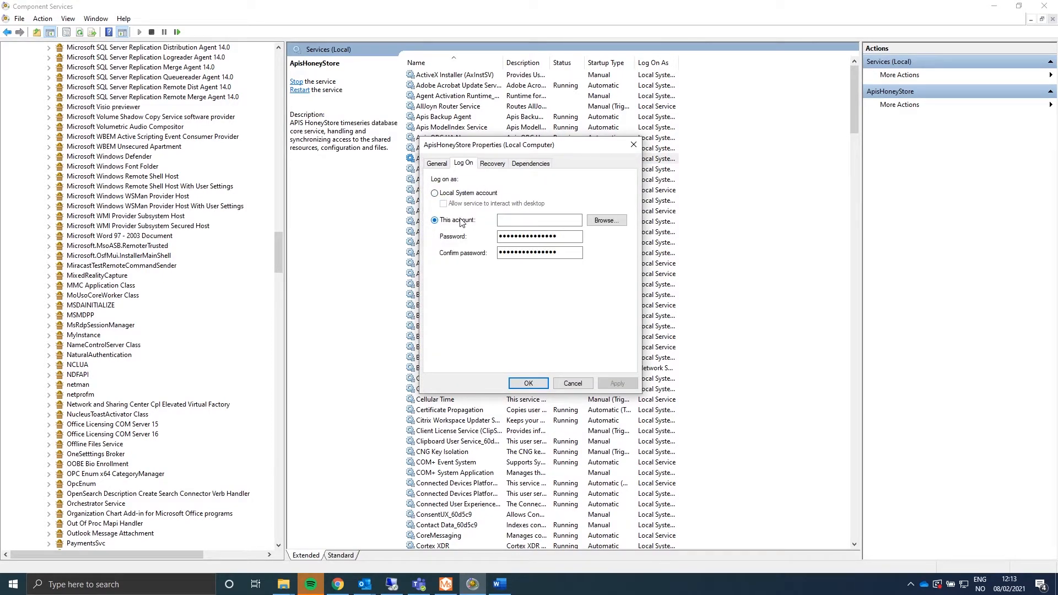
left_click(607, 221)
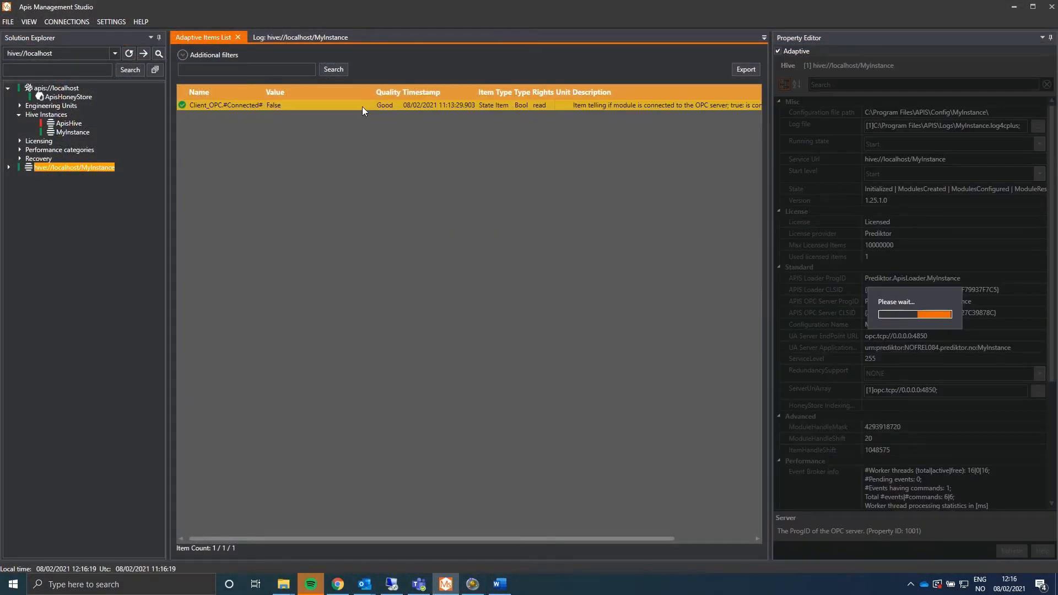
Stop the MyInstance hive, confirming the prompt, and start it again.
right_click(76, 131)
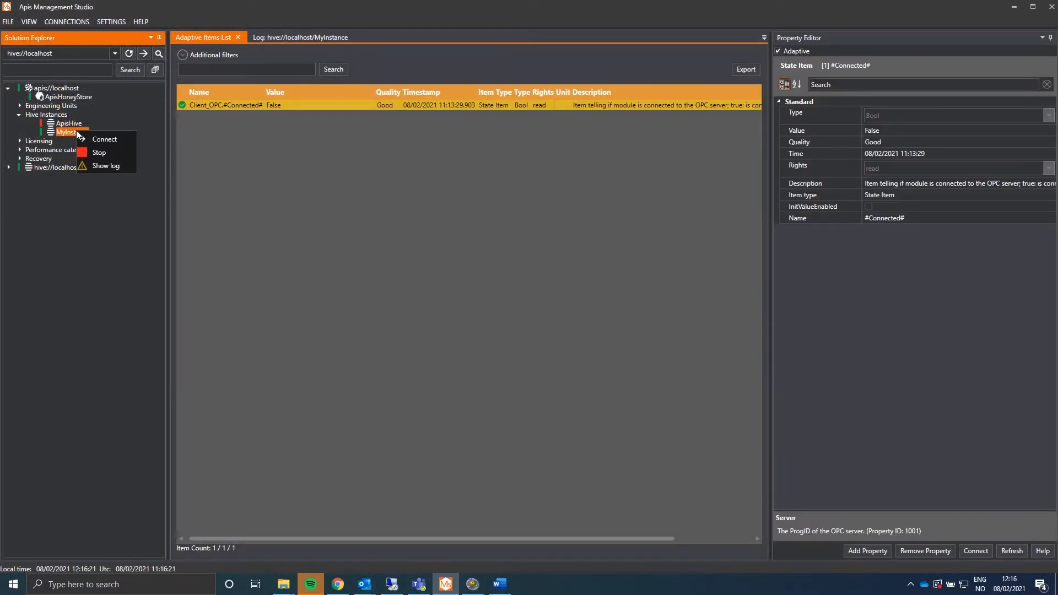
left_click(98, 151)
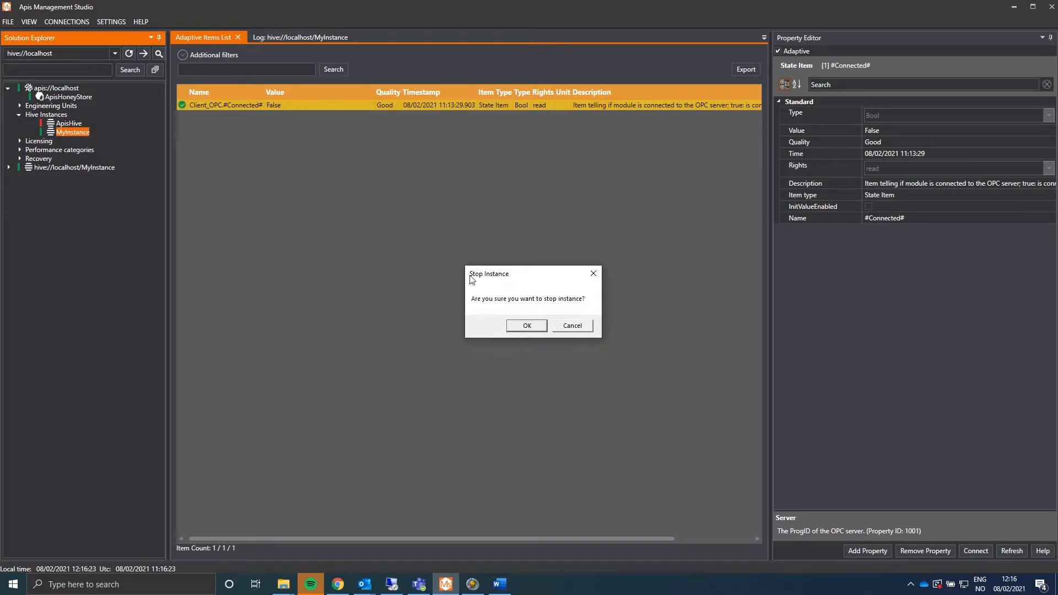
left_click(526, 324)
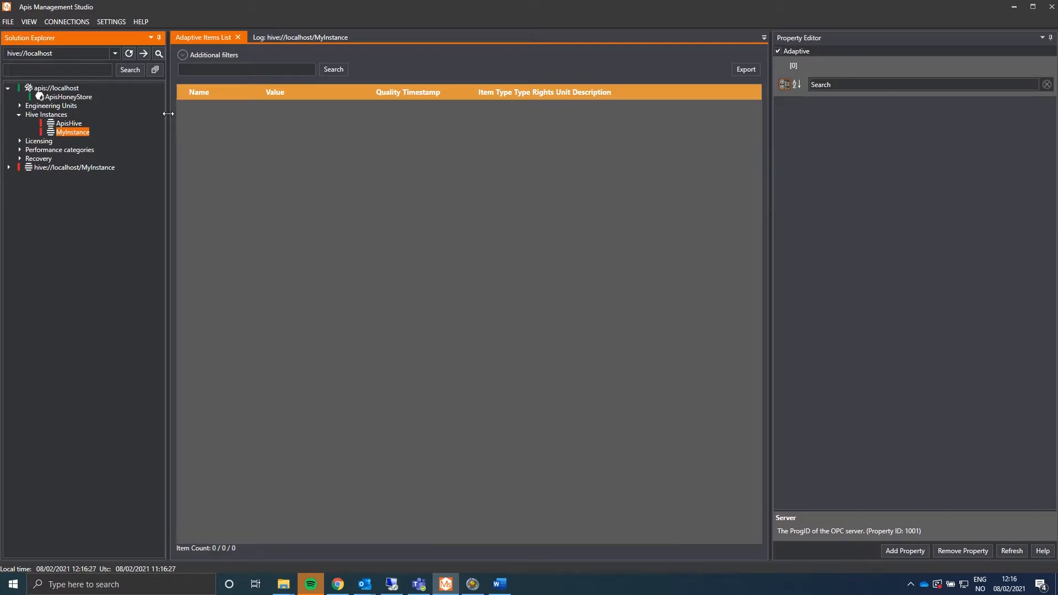
right_click(67, 131)
left_click(90, 141)
Reconnect the MyInstance hive and display Client_OPC's module properties under Modules.
right_click(83, 167)
left_click(106, 174)
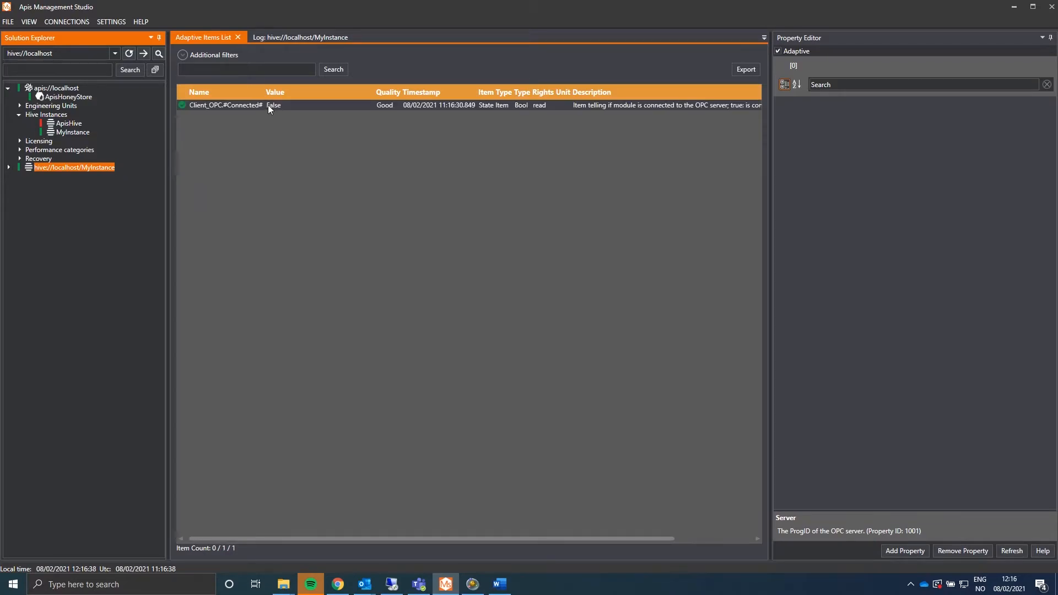
left_click(268, 105)
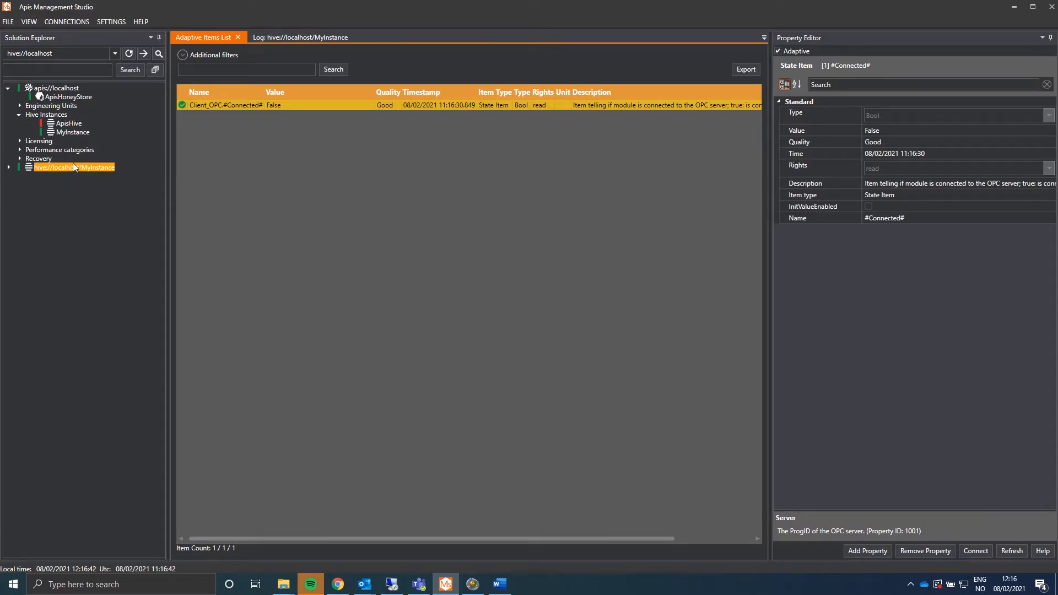
left_click(9, 168)
left_click(20, 194)
left_click(51, 202)
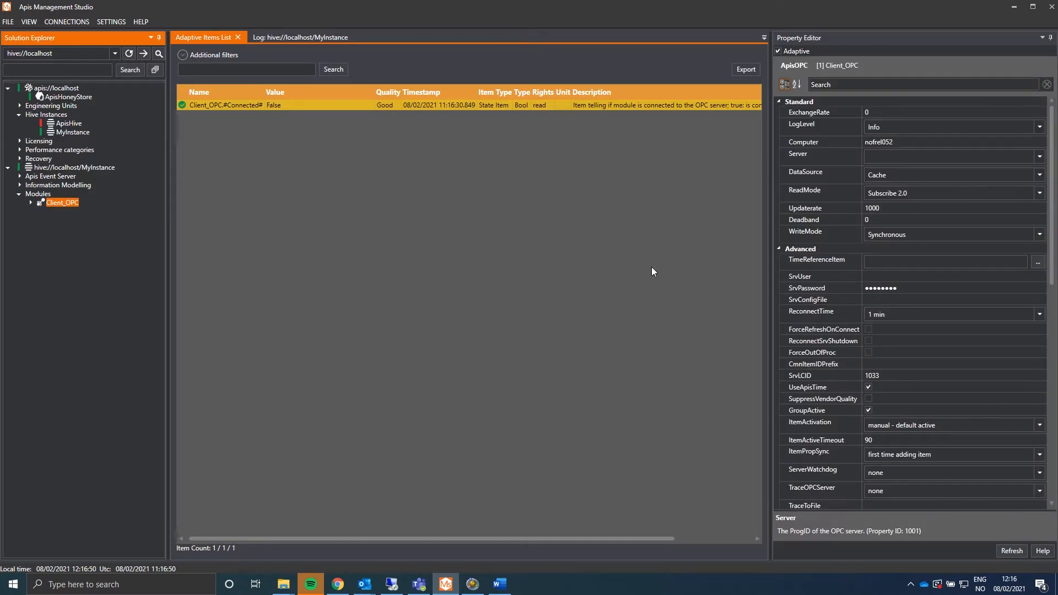
Point Client_OPC at Prediktor.ApisOPCServer.OPC_Server on nofrel052 and apply the settings.
left_click(901, 142)
left_click(1038, 157)
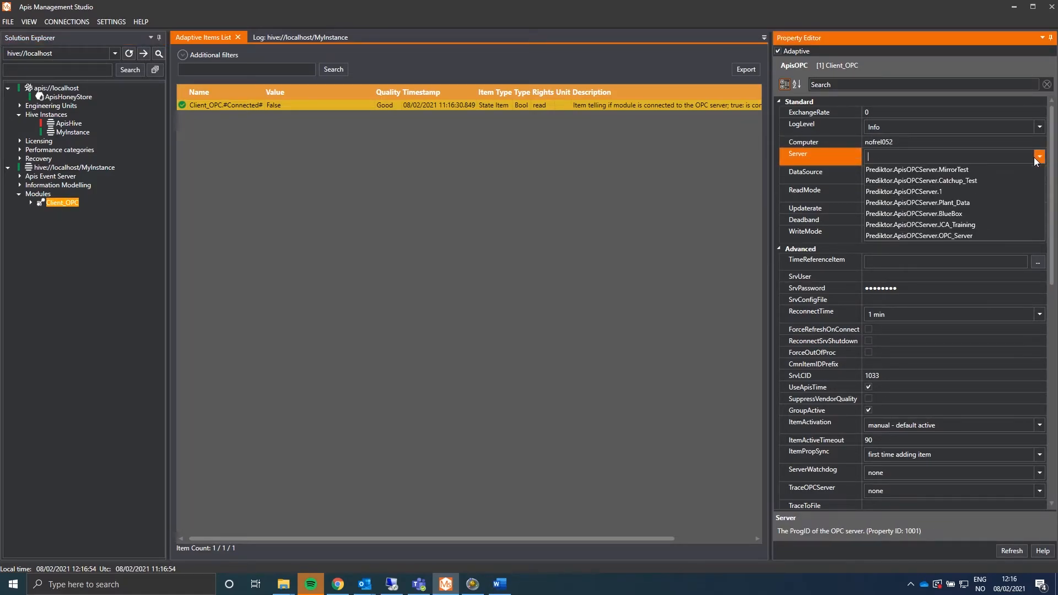
left_click(956, 236)
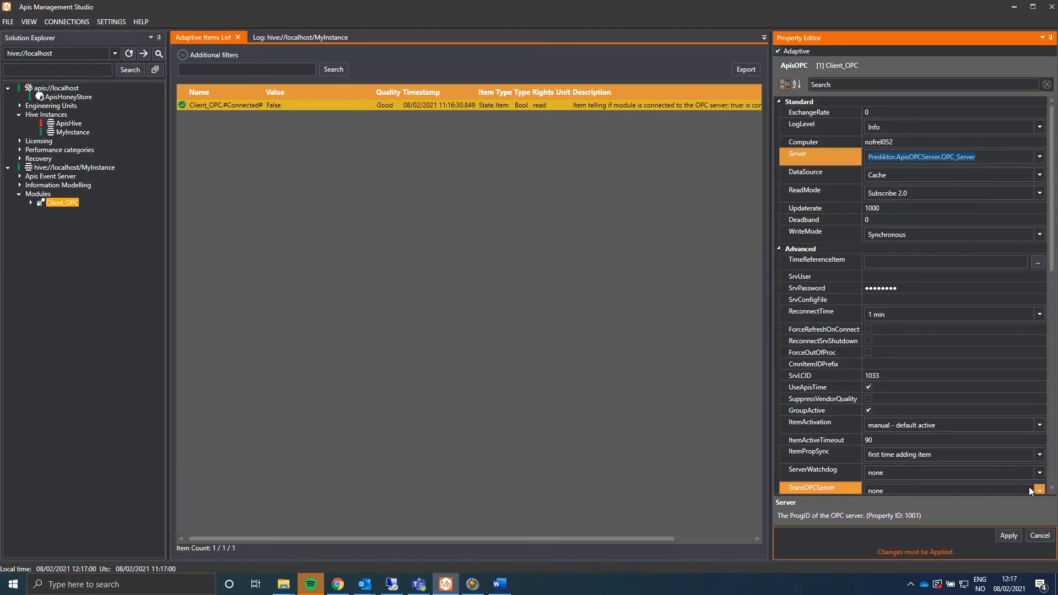
left_click(1007, 537)
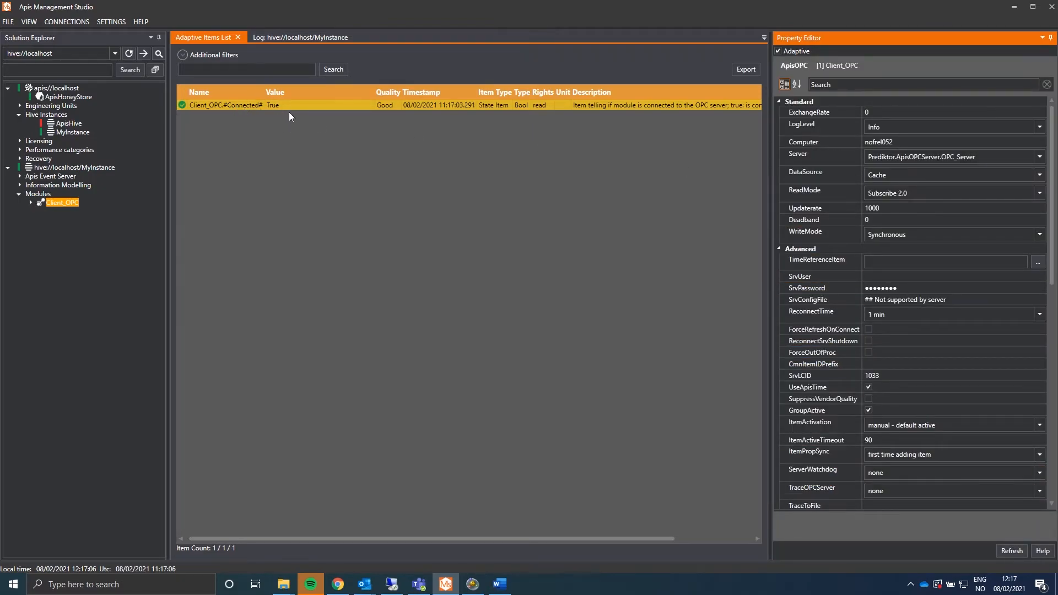
Add OPC items to Client_OPC by browsing the server and ticking five SimulationSignals signals, starting with Signal1.
left_click(61, 204)
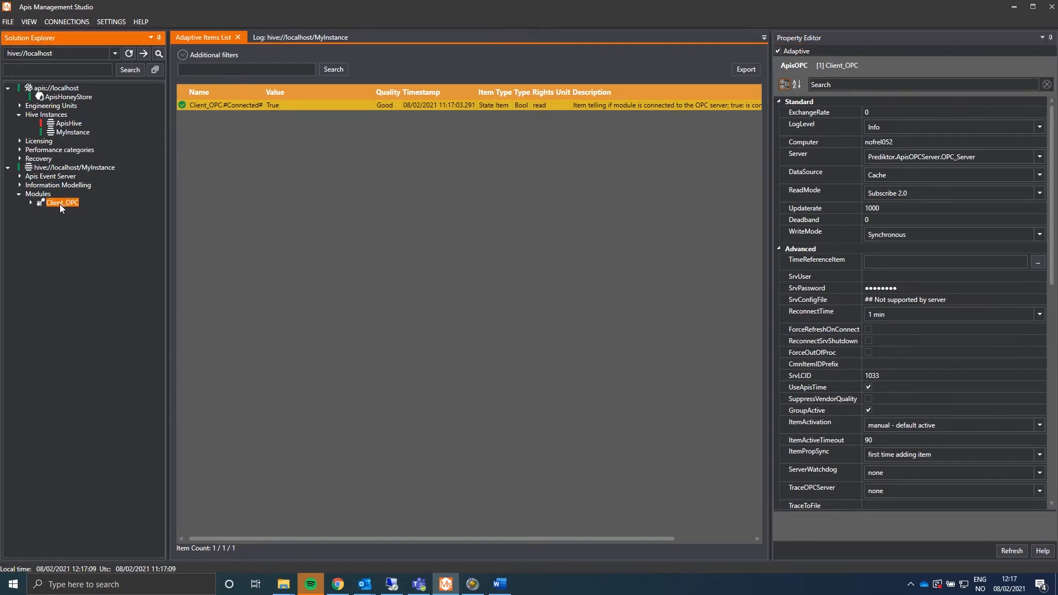
right_click(60, 204)
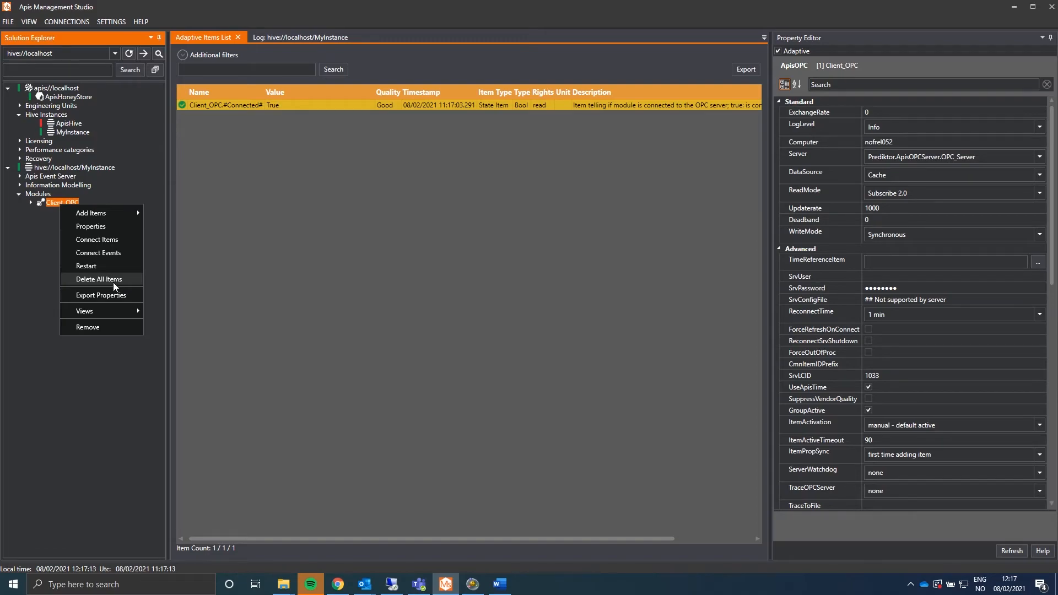
mouse_move(107, 210)
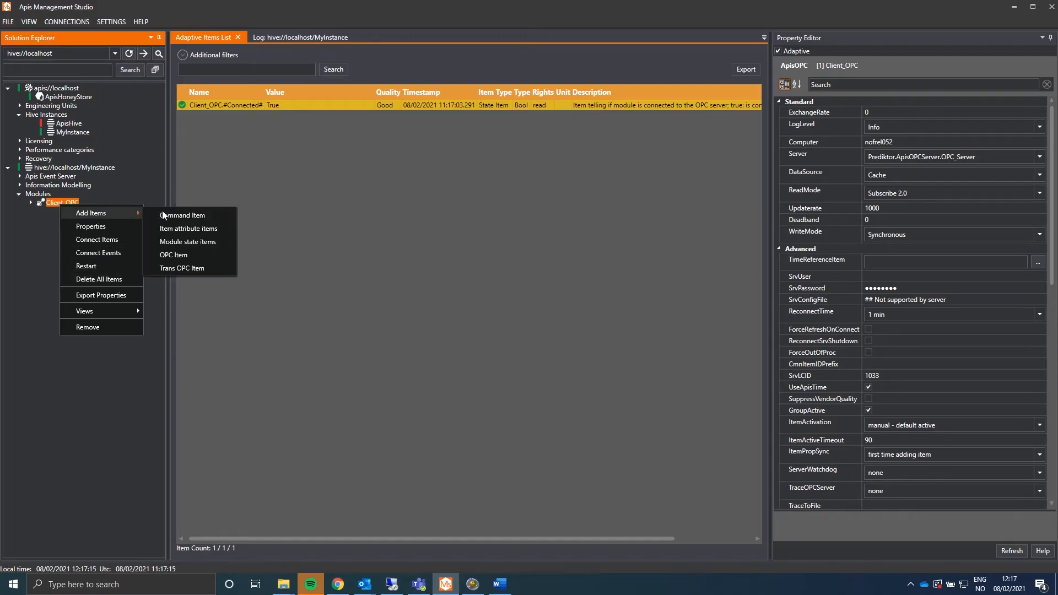
left_click(191, 255)
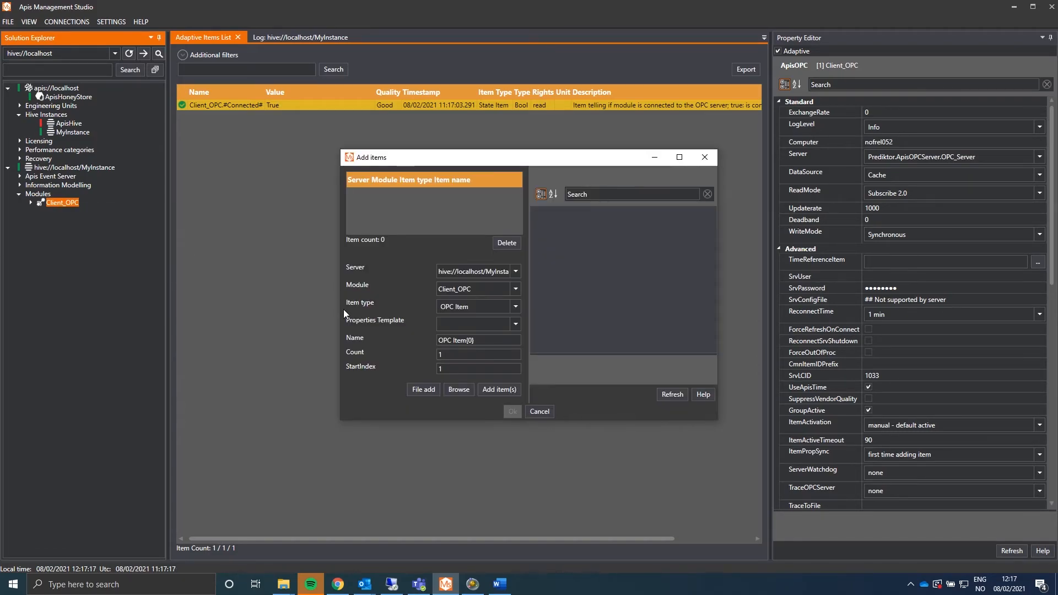
left_click(458, 388)
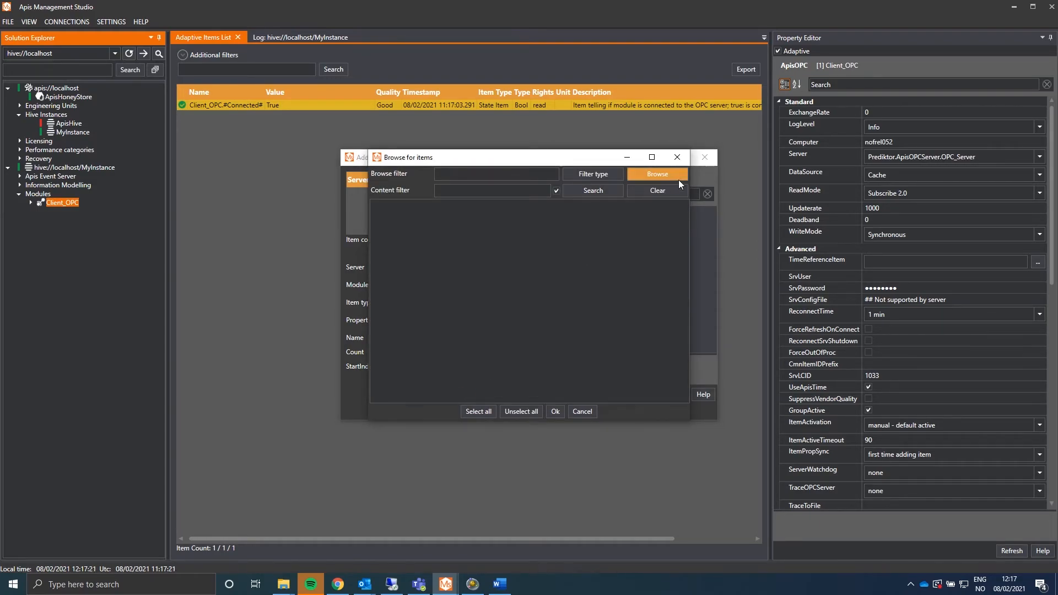
left_click(663, 173)
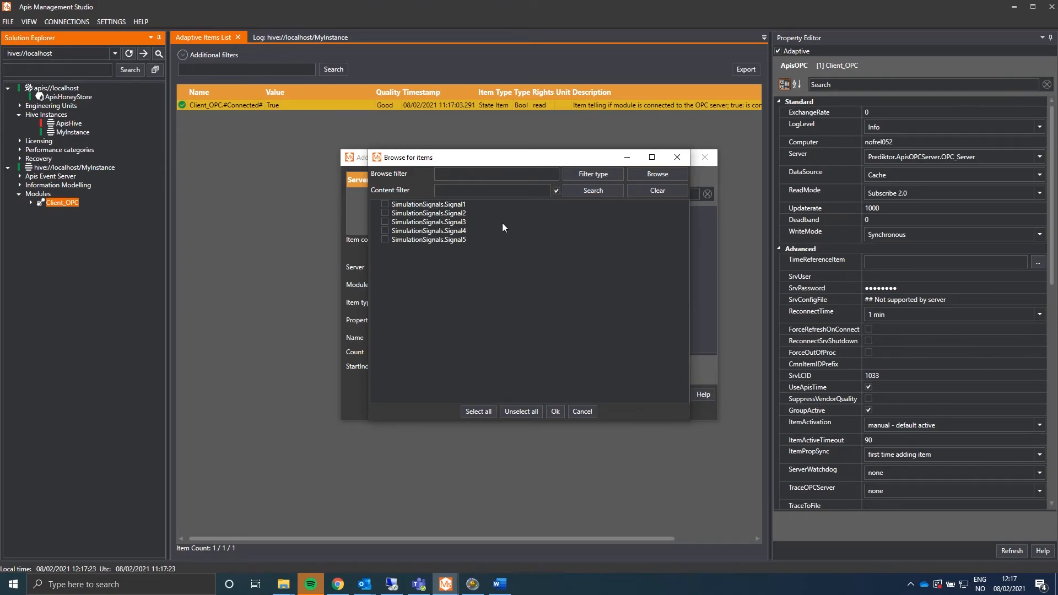
left_click(384, 204)
left_click(554, 411)
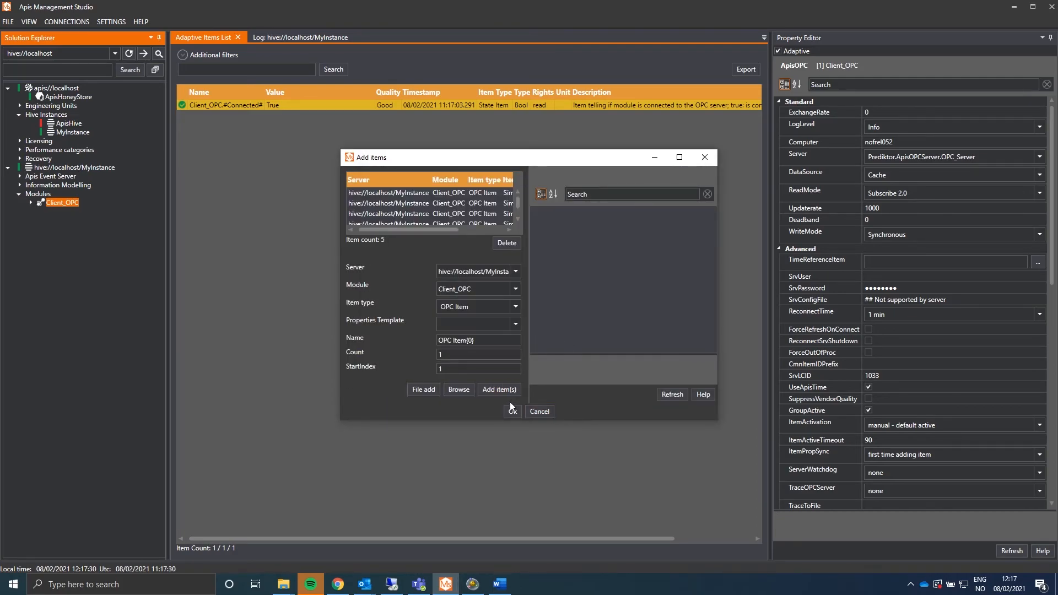
left_click(518, 414)
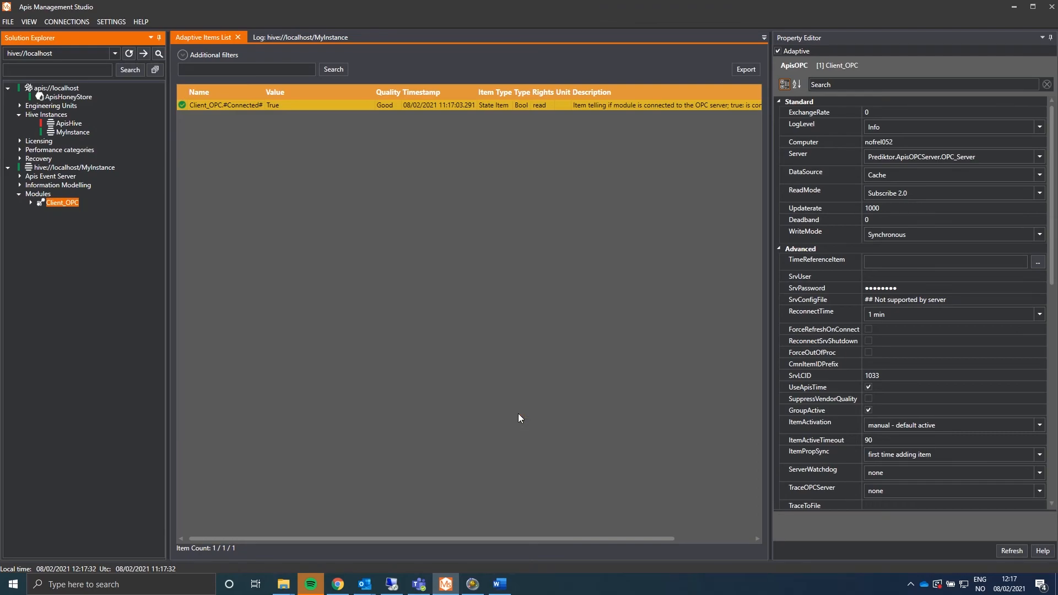